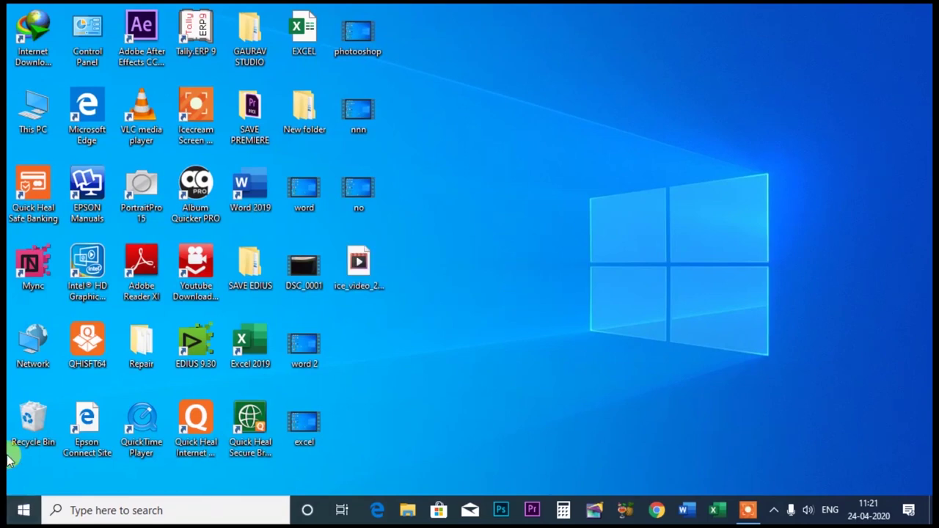
# - Launch Adobe Photoshop 7.0 and dismiss the registration prompt
pyautogui.click(23, 510)
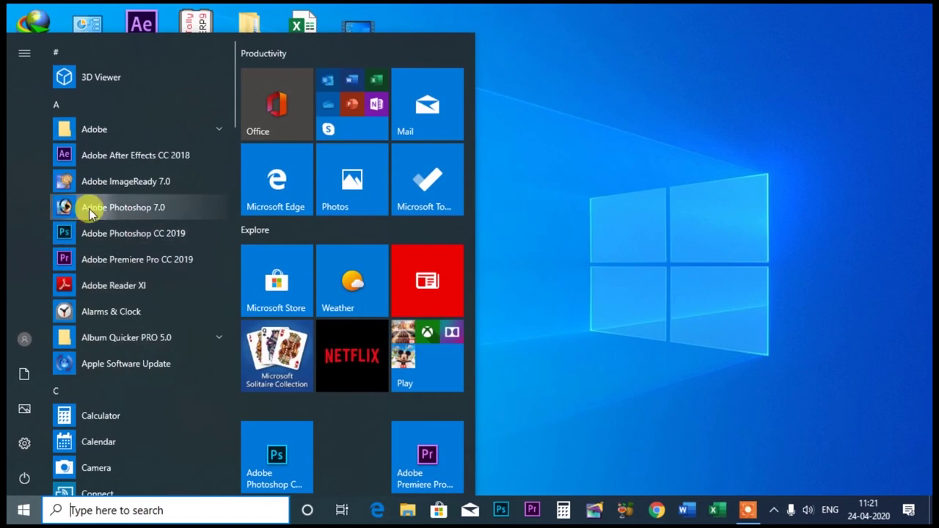
pyautogui.click(91, 212)
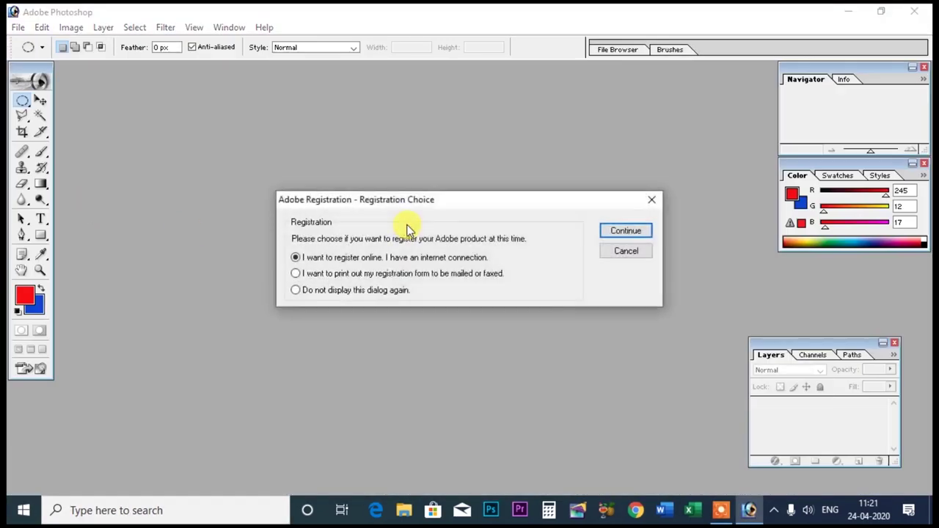
pyautogui.click(629, 230)
# - Open pexels-photo-2896428.jpeg and maximize its document window
pyautogui.doubleClick(320, 222)
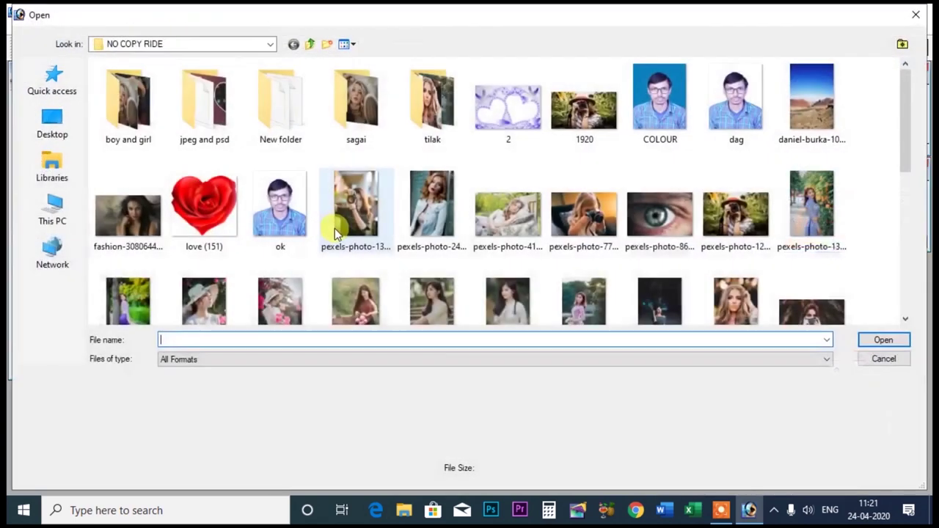
pyautogui.click(192, 193)
pyautogui.click(883, 340)
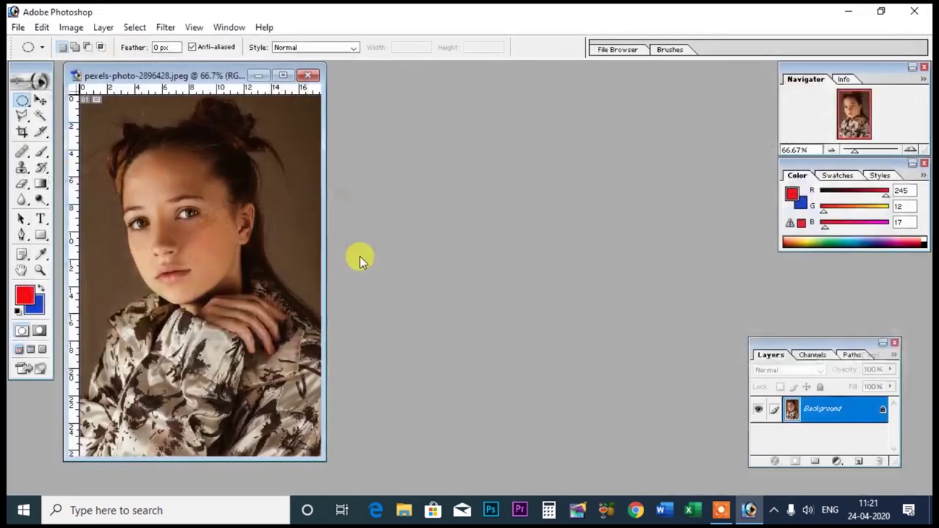
pyautogui.click(283, 75)
# - Preview the 3D Transform filter zoomed in, then cancel without applying it
pyautogui.click(182, 27)
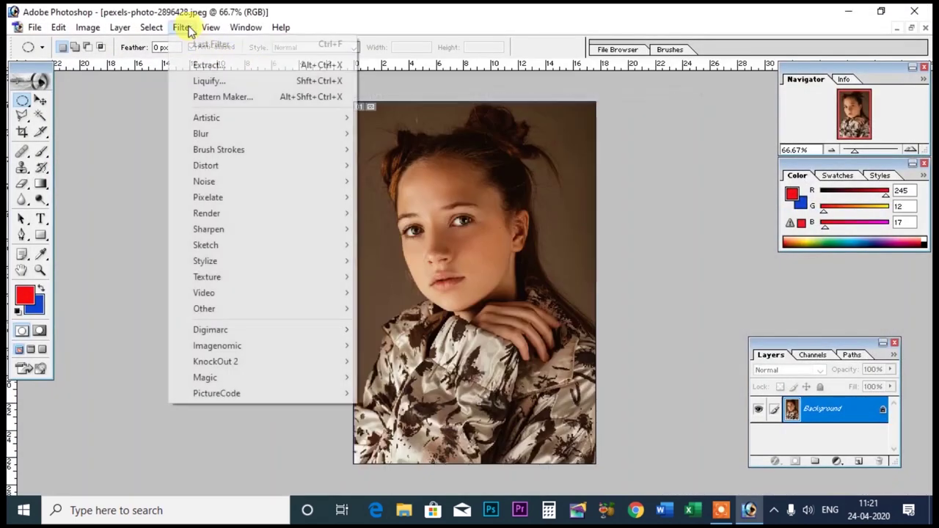
pyautogui.moveTo(206, 212)
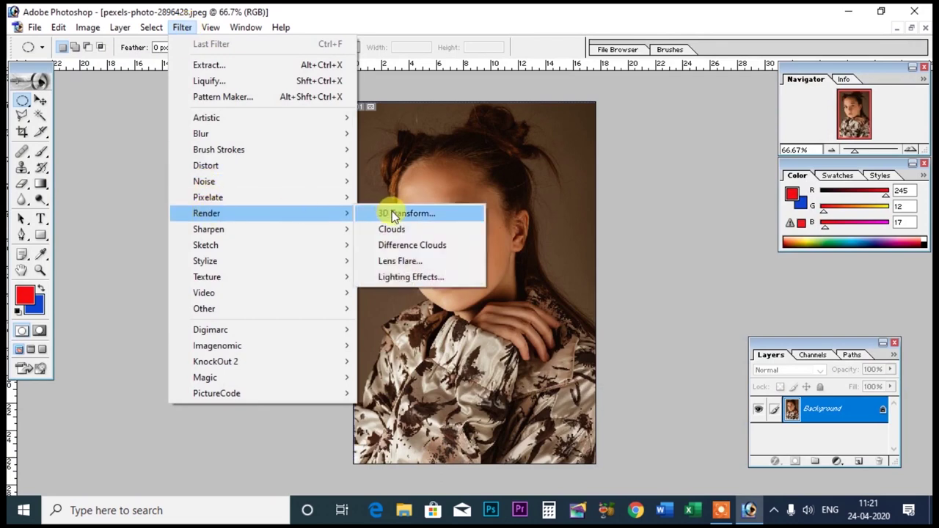
pyautogui.click(394, 213)
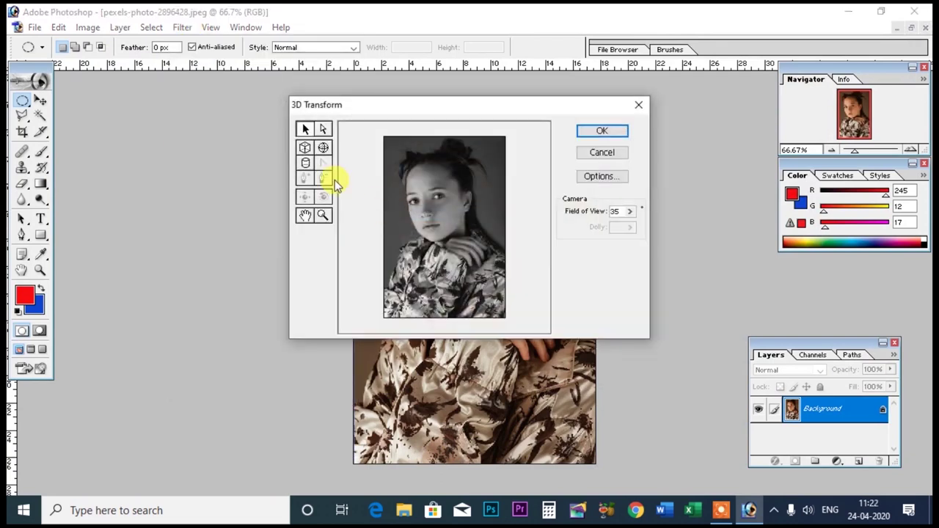
pyautogui.click(323, 215)
pyautogui.click(455, 177)
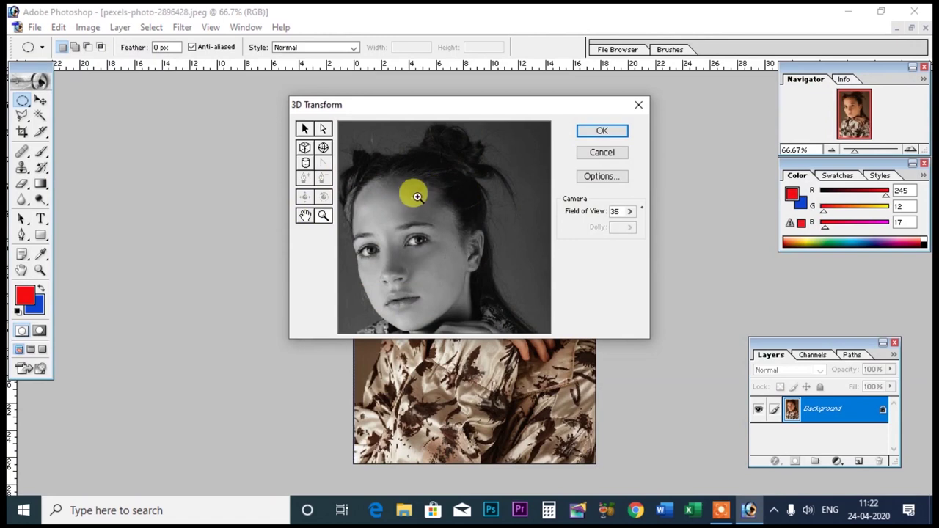
pyautogui.click(428, 198)
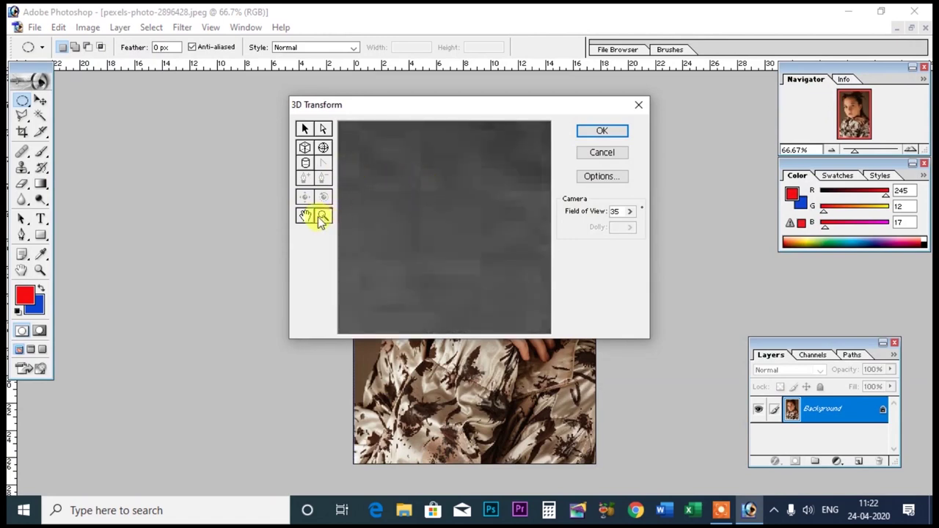
pyautogui.click(435, 204)
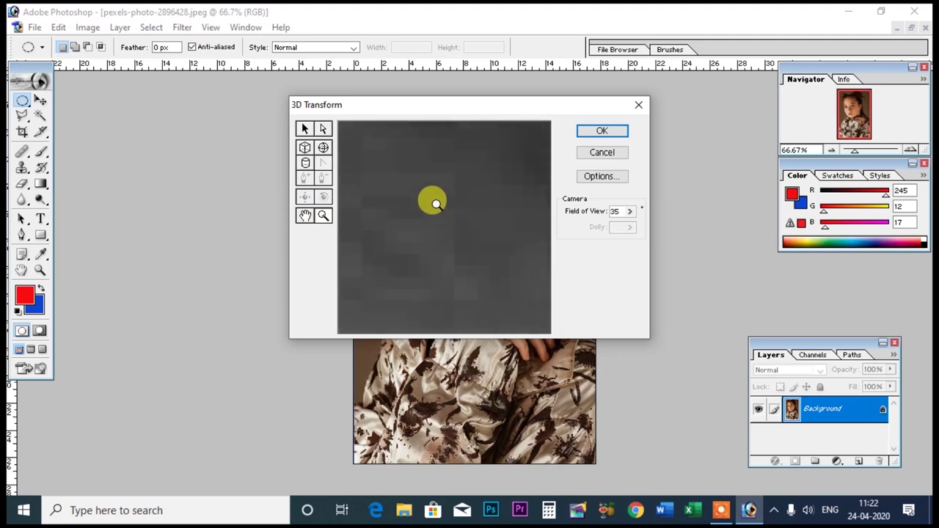
pyautogui.click(636, 107)
pyautogui.click(180, 30)
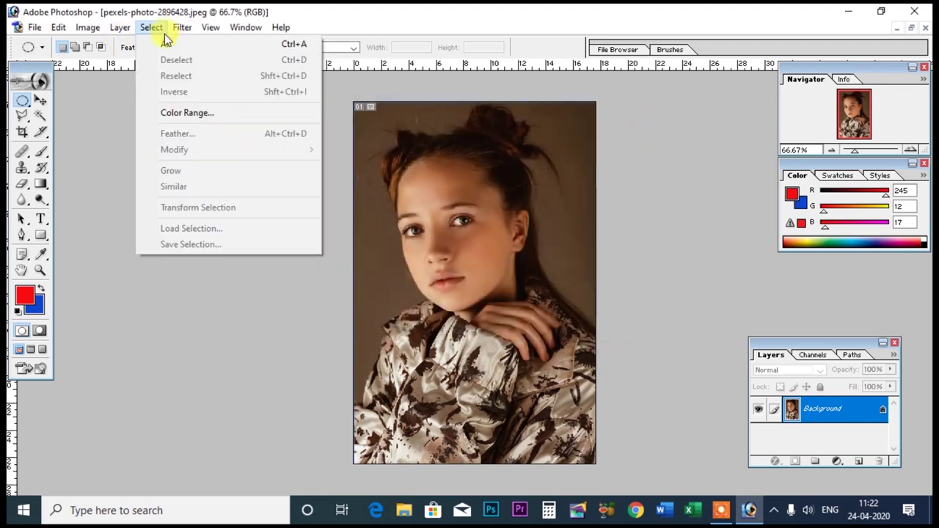
pyautogui.moveTo(206, 212)
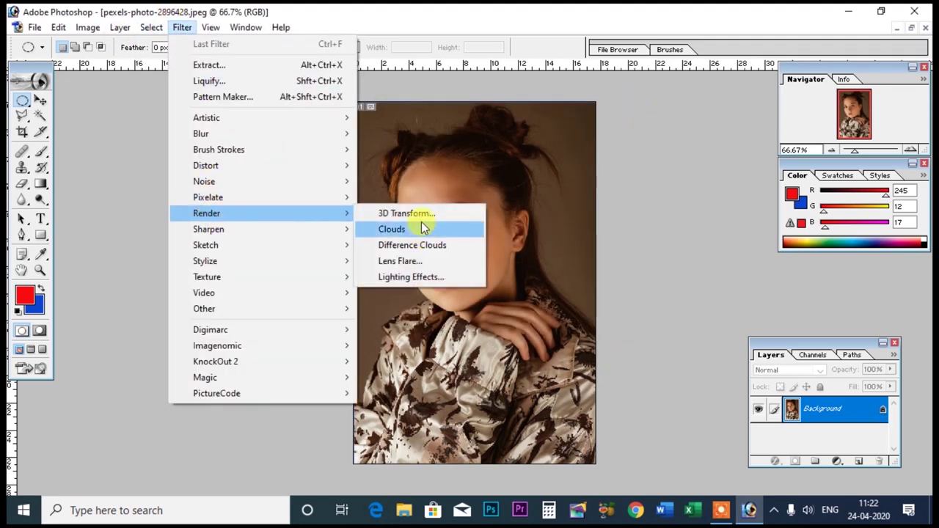
# - Reopen 3D Transform with the preview zoomed in and centred on the face
pyautogui.click(415, 213)
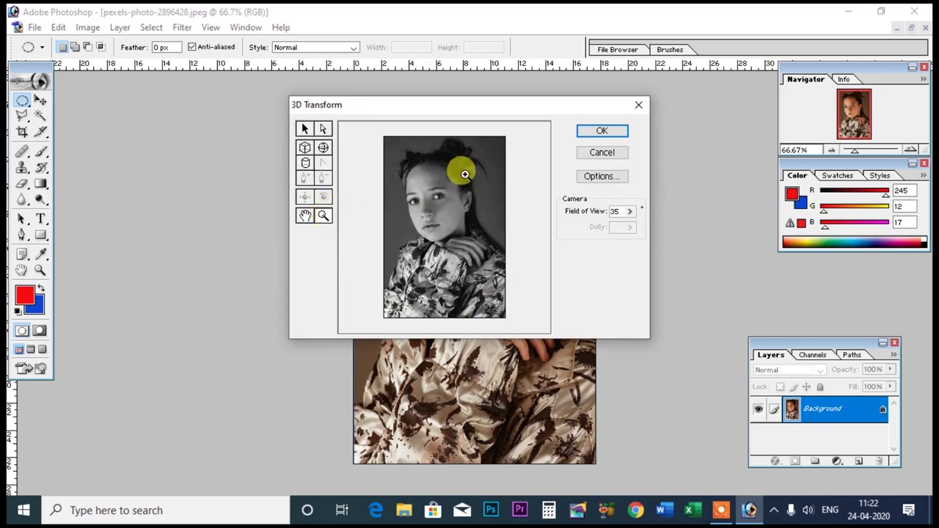
pyautogui.click(465, 174)
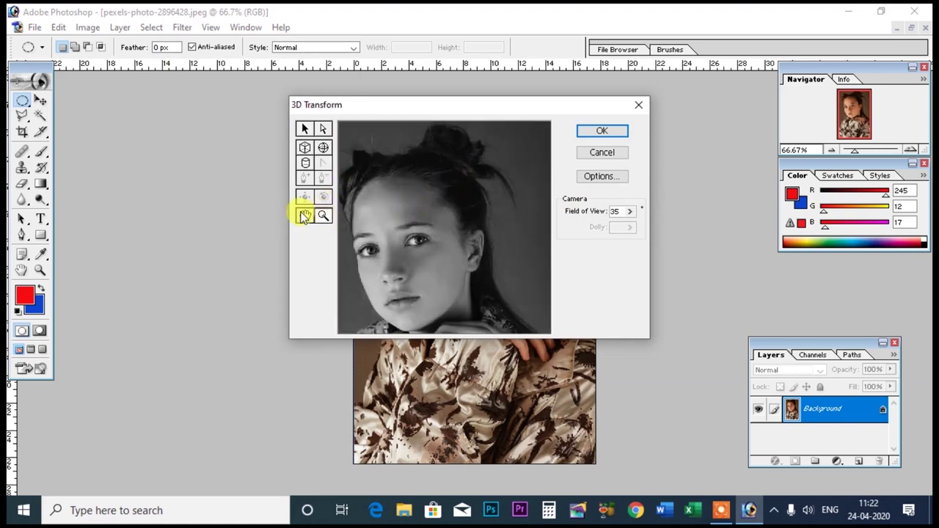
pyautogui.moveTo(376, 210); pyautogui.dragTo(399, 178)
# - Draw a cube wireframe over the face, reshape its edges and apply it
pyautogui.click(305, 149)
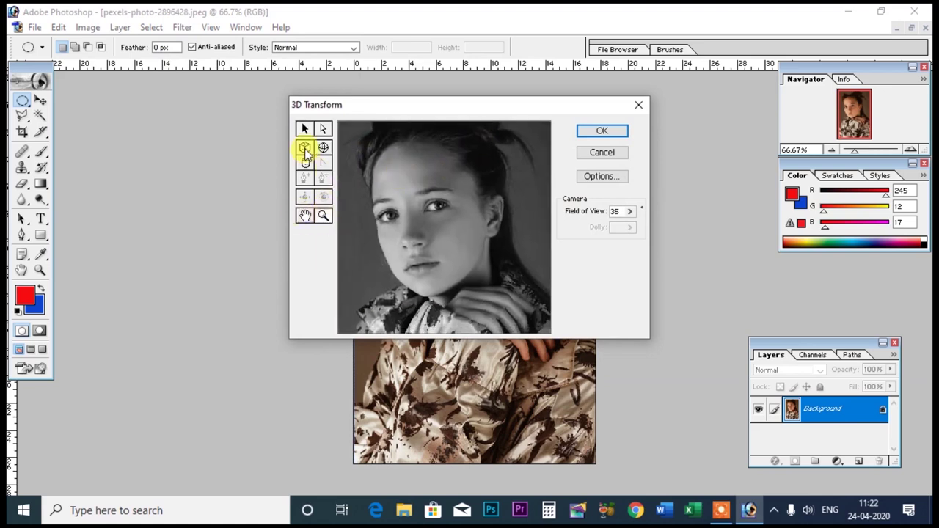
pyautogui.moveTo(390, 173)
pyautogui.mouseDown()
pyautogui.moveTo(477, 269)
pyautogui.moveTo(479, 258)
pyautogui.mouseUp()
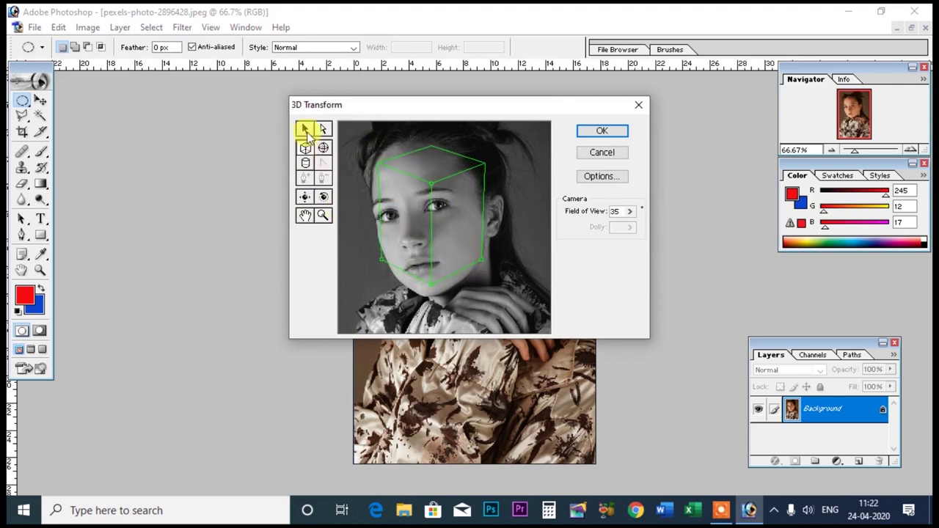
pyautogui.click(376, 212)
pyautogui.moveTo(379, 219)
pyautogui.mouseDown()
pyautogui.moveTo(379, 266)
pyautogui.moveTo(444, 263)
pyautogui.mouseUp()
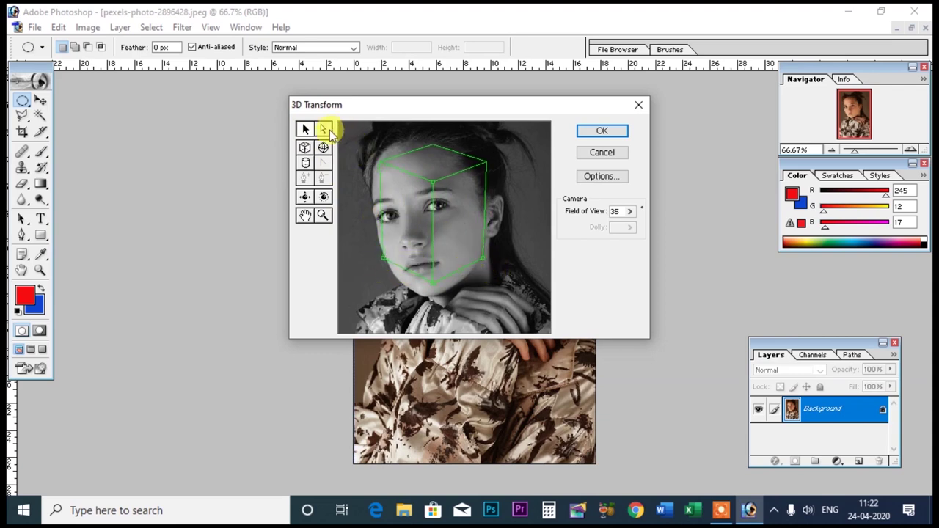
pyautogui.moveTo(483, 266); pyautogui.dragTo(469, 257)
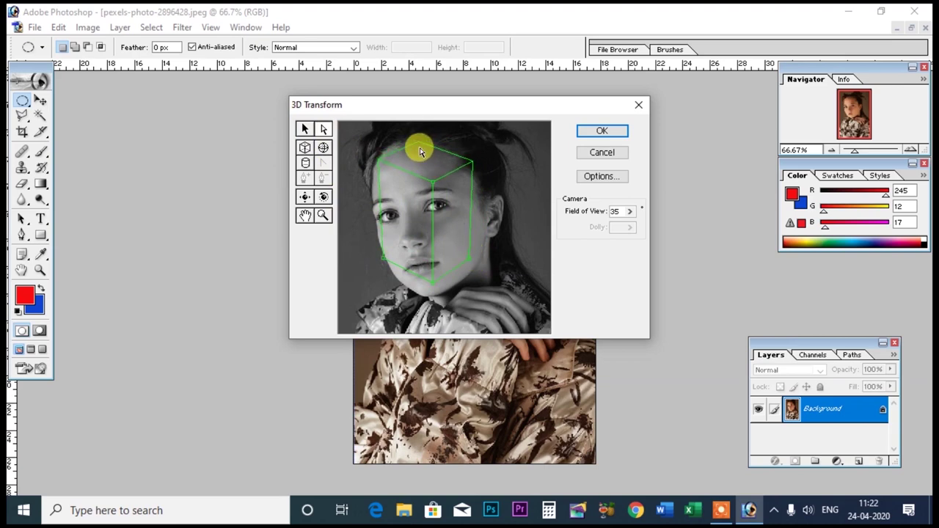
pyautogui.moveTo(381, 260); pyautogui.dragTo(389, 266)
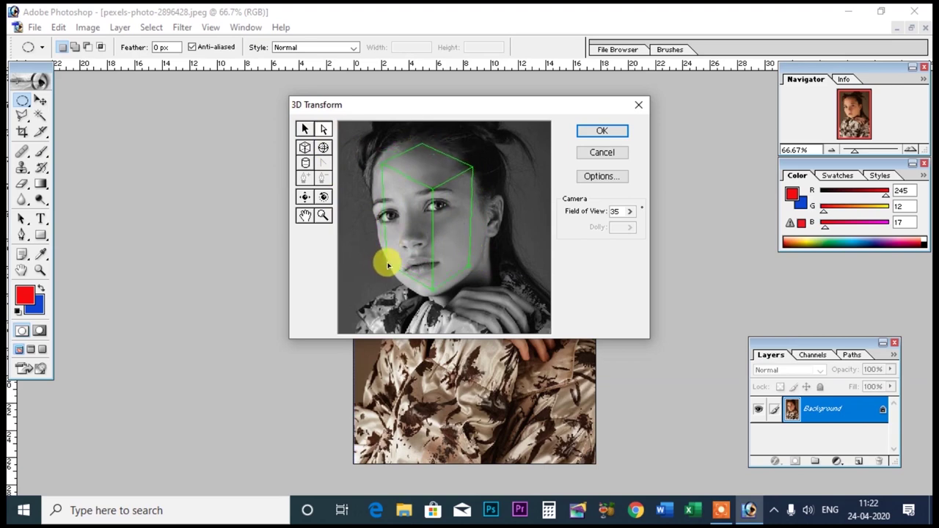
pyautogui.click(614, 136)
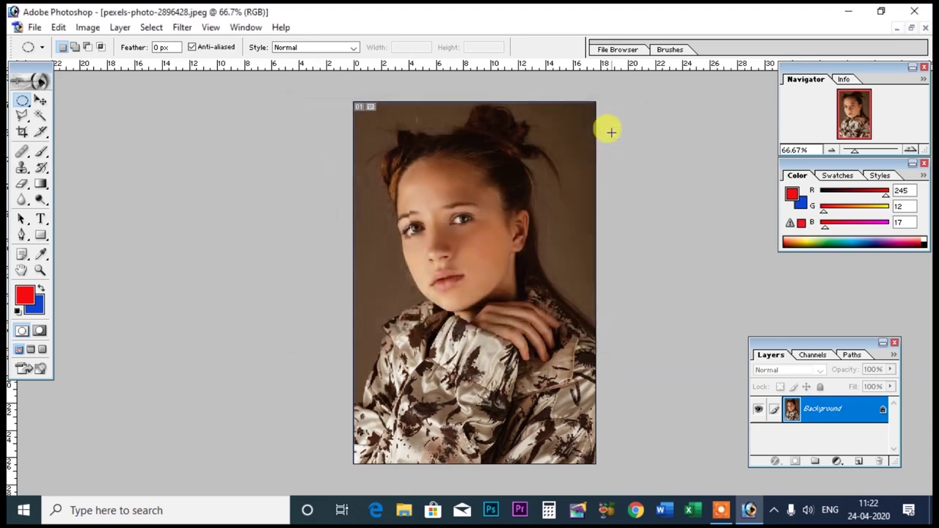
# - Undo the cube 3D Transform and bring up the Filter menu again
pyautogui.hotkey('ctrl', 'z')
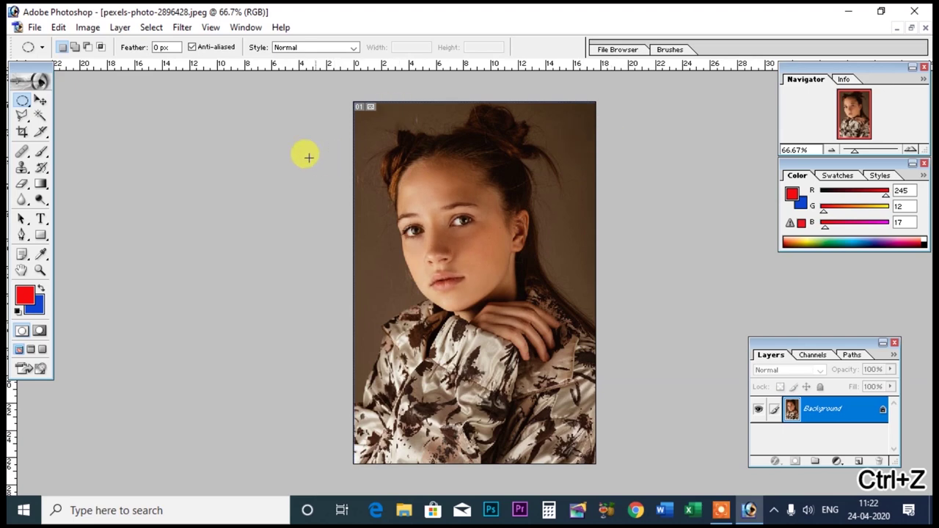
pyautogui.click(185, 29)
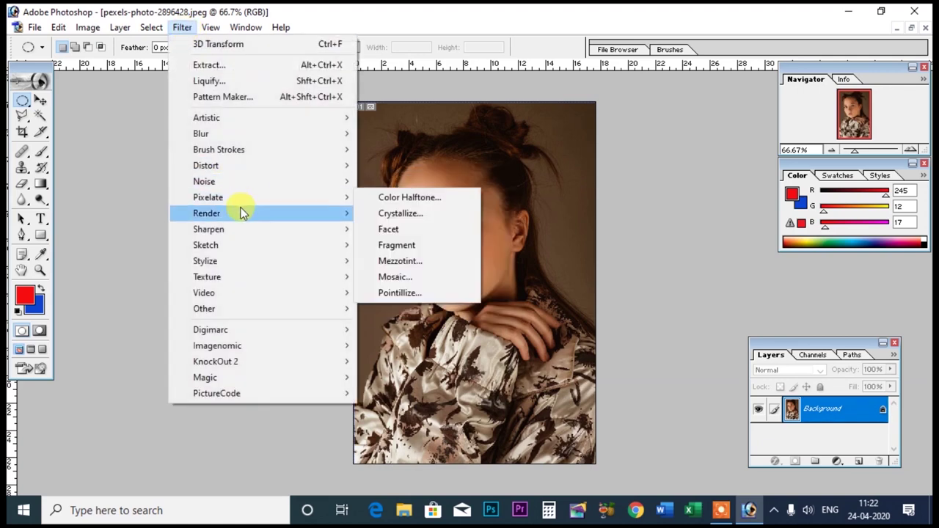
pyautogui.moveTo(207, 212)
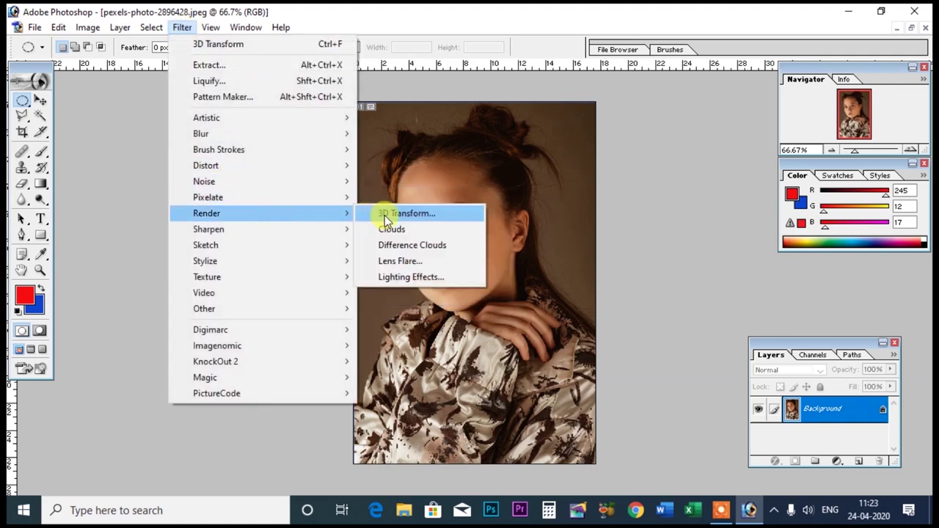
pyautogui.click(384, 214)
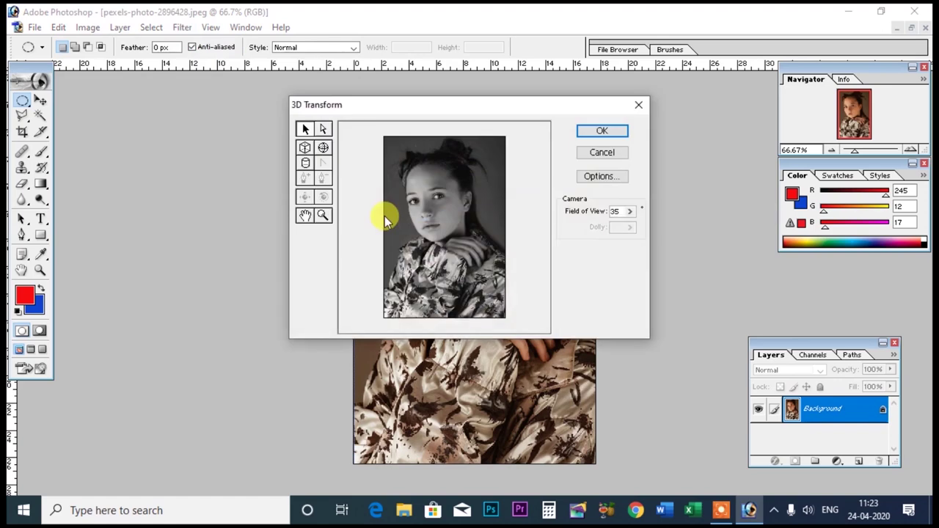
pyautogui.click(324, 149)
pyautogui.moveTo(409, 171); pyautogui.dragTo(464, 225)
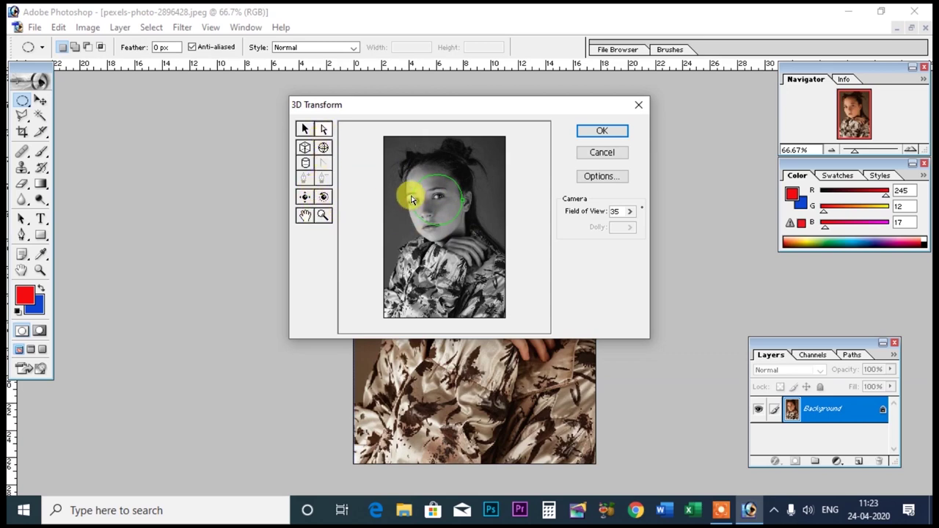
pyautogui.moveTo(414, 213); pyautogui.dragTo(419, 213)
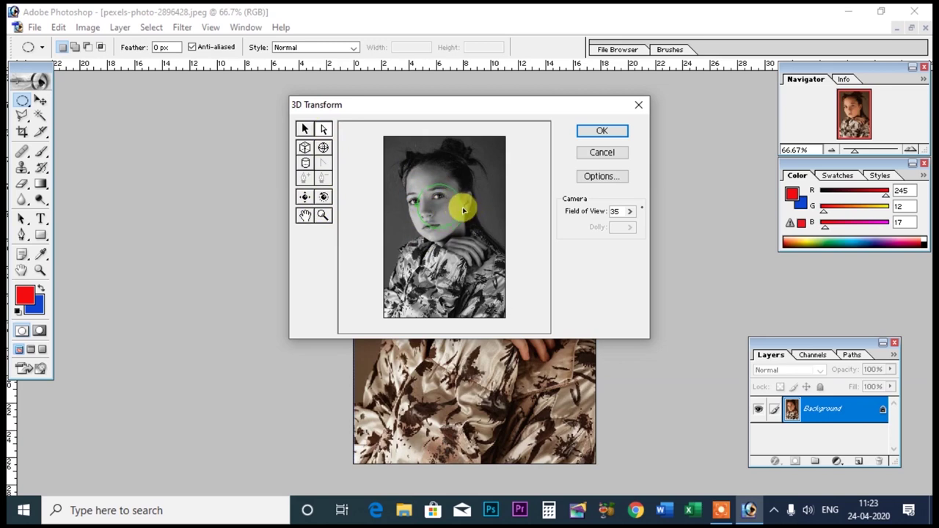
pyautogui.click(302, 129)
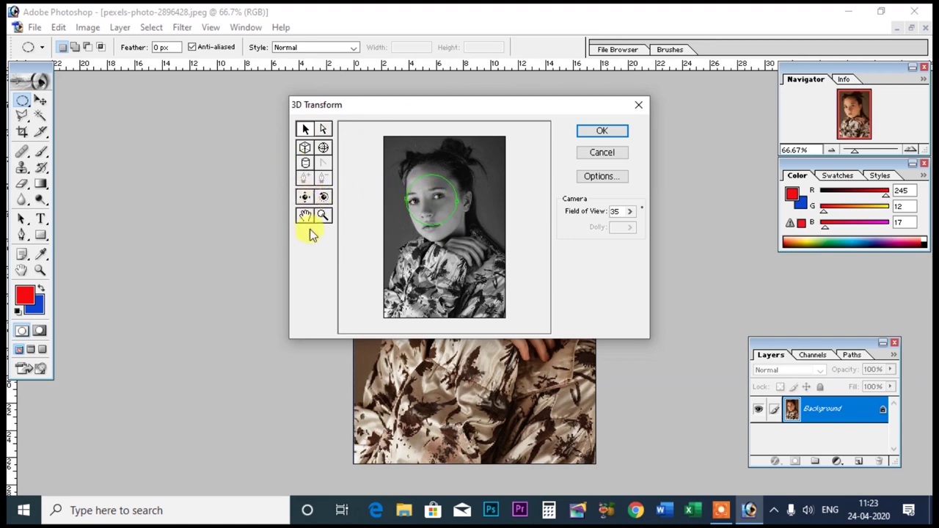
pyautogui.click(638, 107)
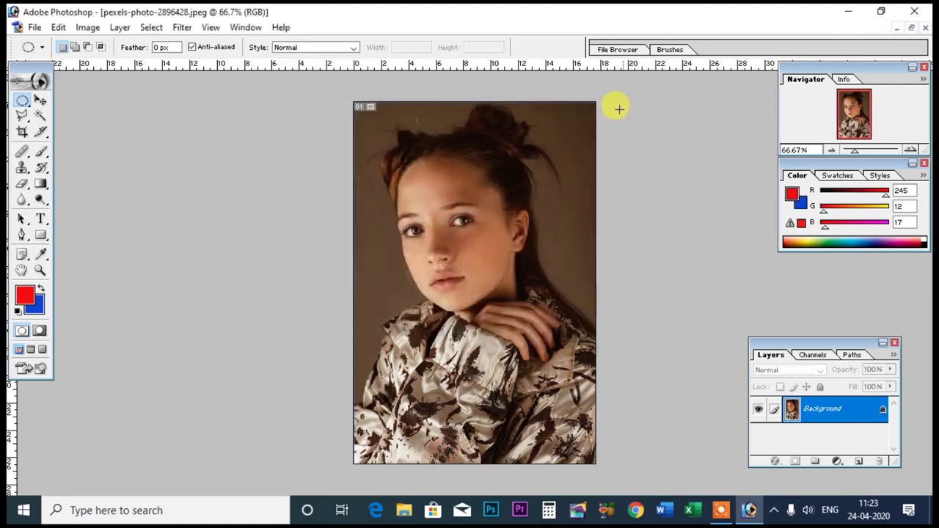
# - Create a new 4 x 6 inch, 300 ppi document with its background converted to Layer 0
pyautogui.click(899, 29)
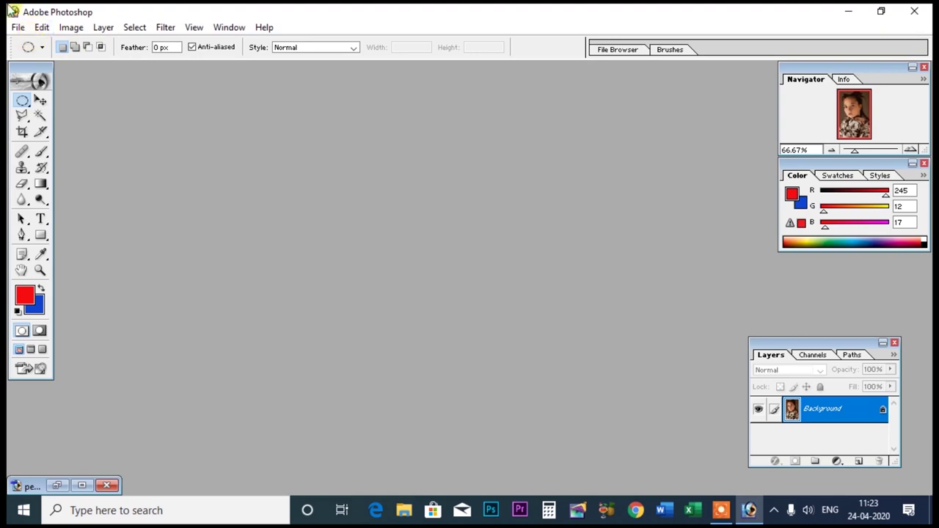
pyautogui.click(20, 29)
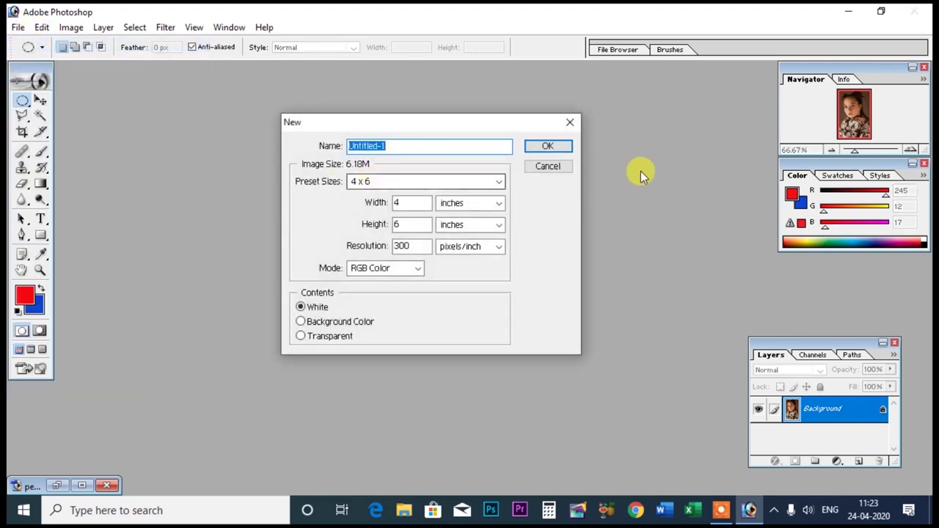
pyautogui.click(568, 146)
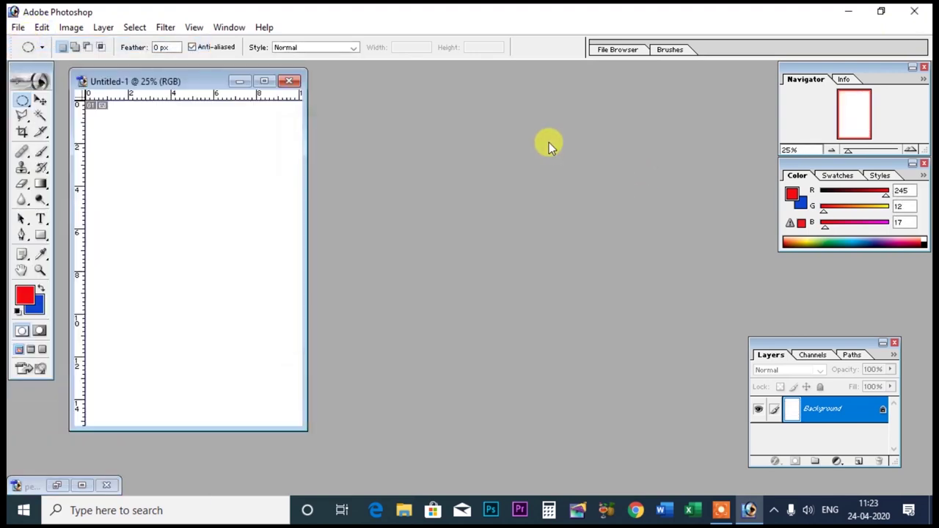
pyautogui.doubleClick(844, 408)
pyautogui.click(557, 234)
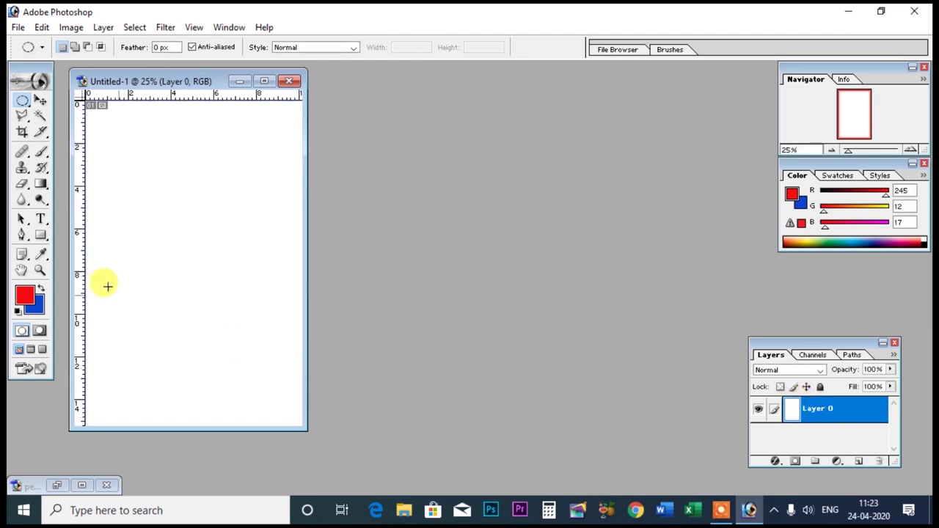
# - Fill Layer 0 with near-black and maximize the document window
pyautogui.click(26, 297)
pyautogui.click(371, 344)
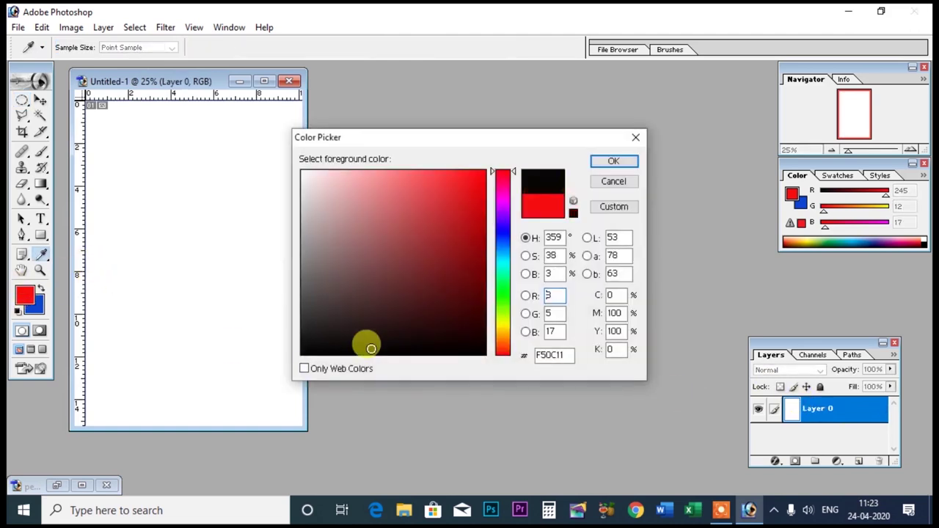
pyautogui.click(614, 162)
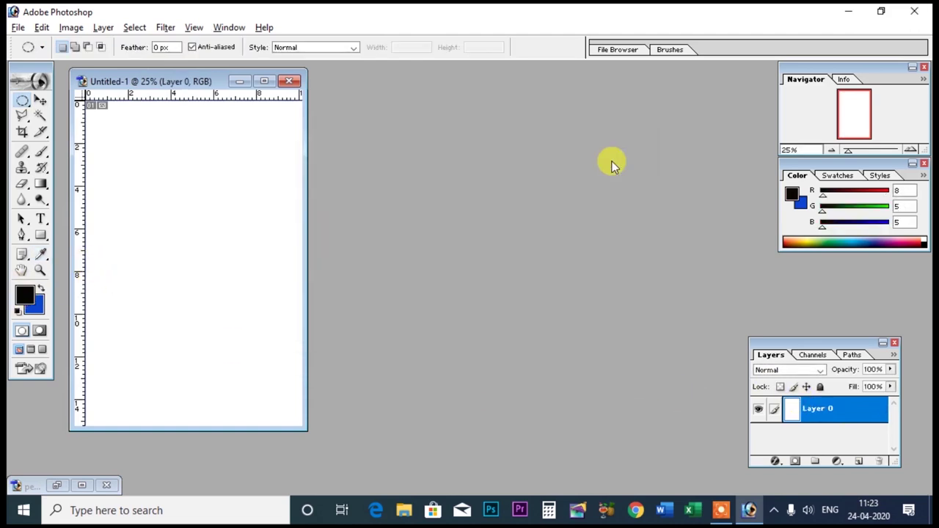
pyautogui.hotkey('alt', 'BackSpace')
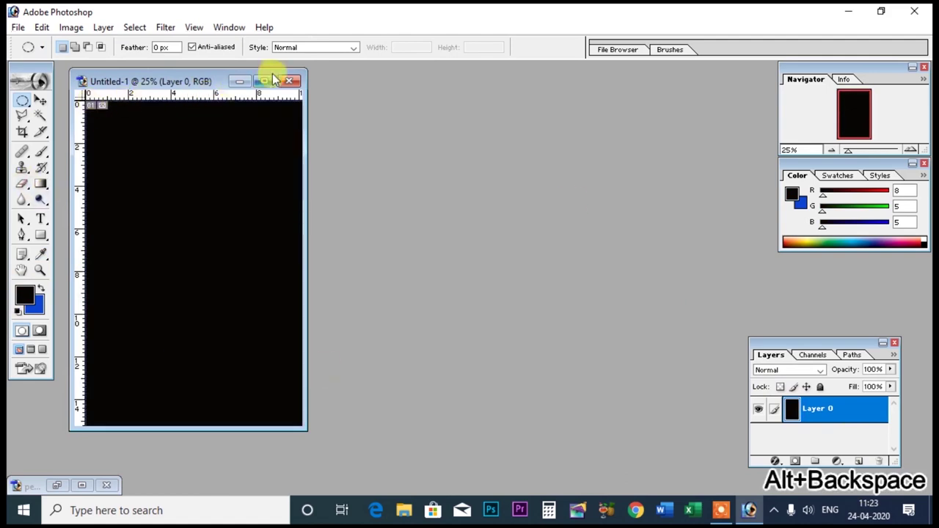
pyautogui.click(264, 81)
# - Add 12.65% Gaussian monochromatic noise to Layer 0, then create empty Layer 1
pyautogui.click(181, 28)
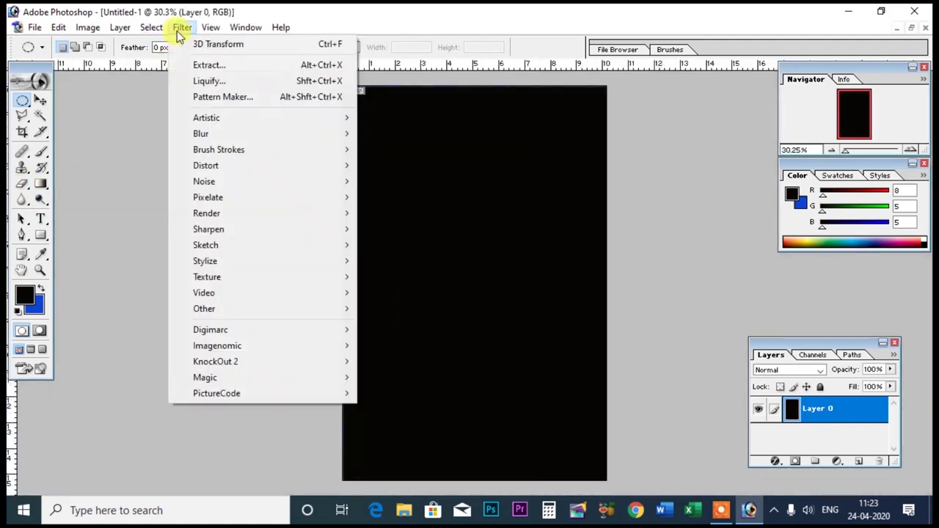
pyautogui.moveTo(204, 181)
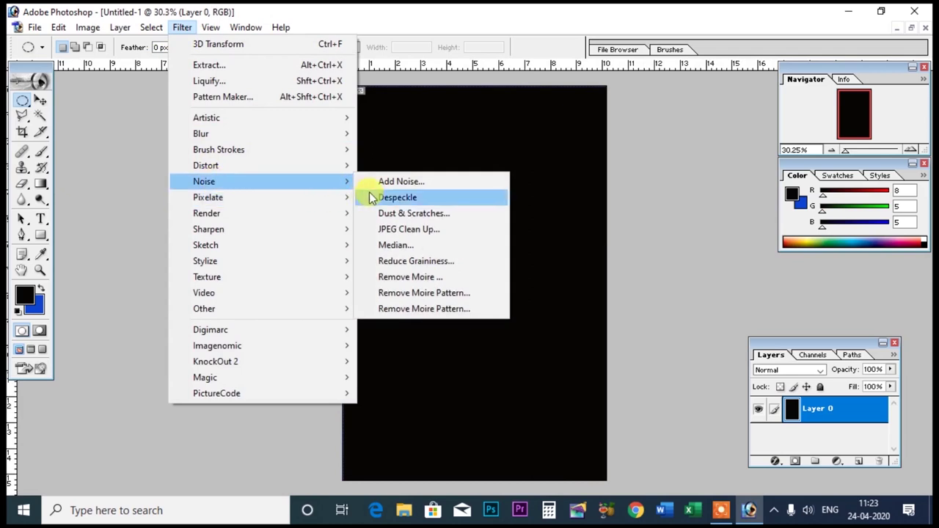
pyautogui.click(389, 181)
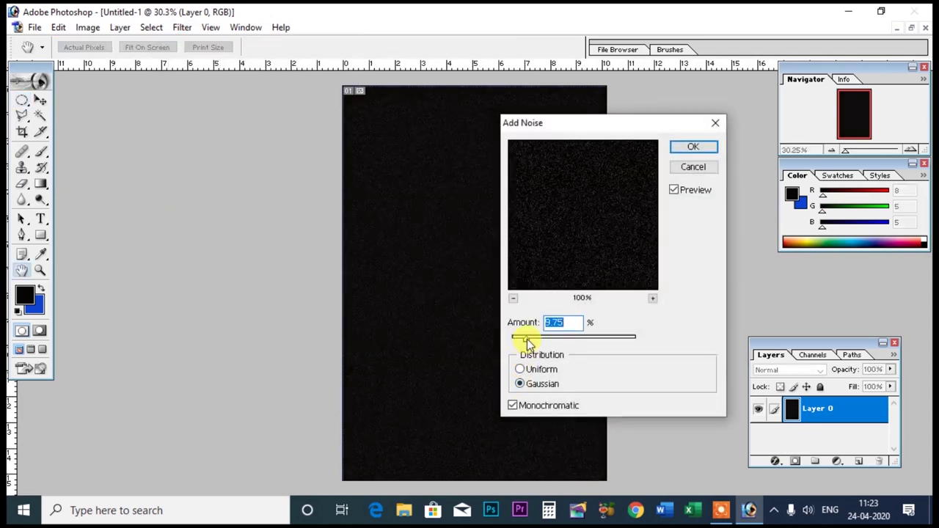
pyautogui.moveTo(526, 339); pyautogui.dragTo(535, 339)
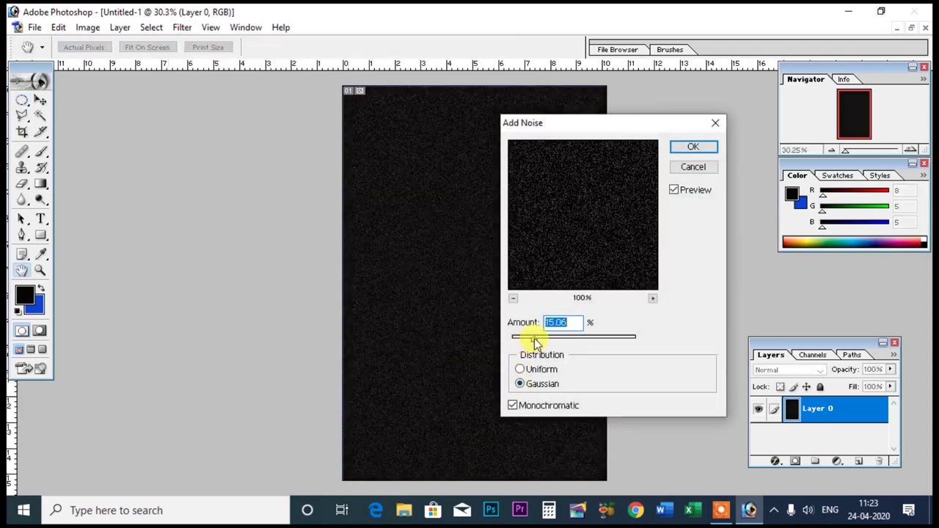
pyautogui.click(690, 149)
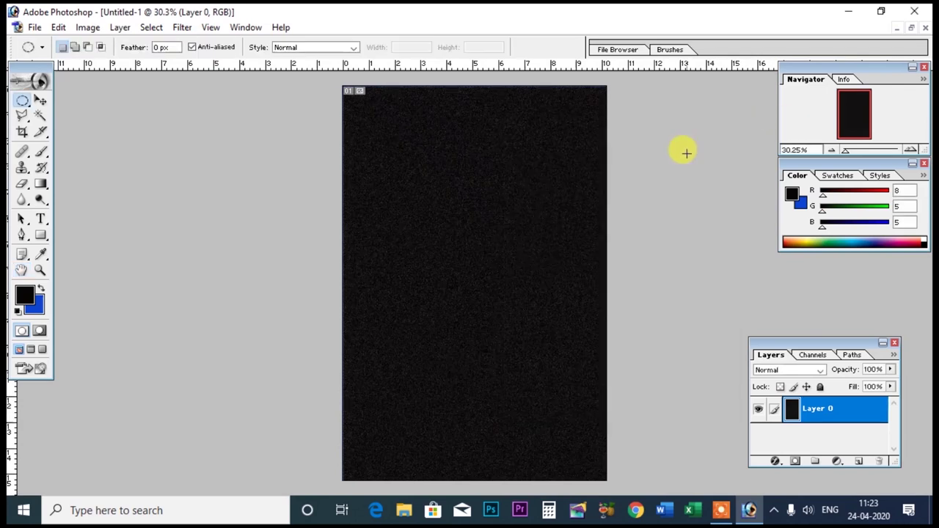
pyautogui.click(856, 462)
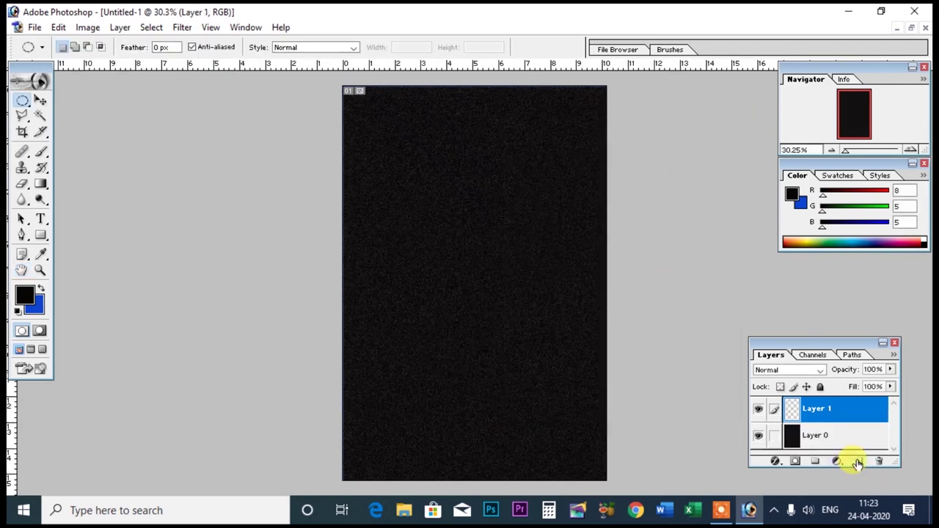
# - Set the foreground colour to off-white F6F0F0 (R 246, G 240, B 240)
pyautogui.click(24, 294)
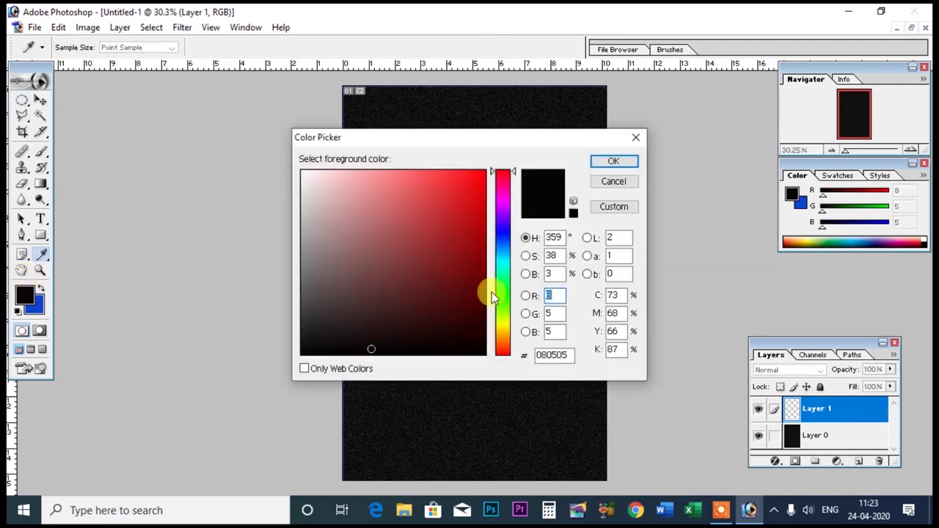
pyautogui.click(305, 176)
pyautogui.click(595, 163)
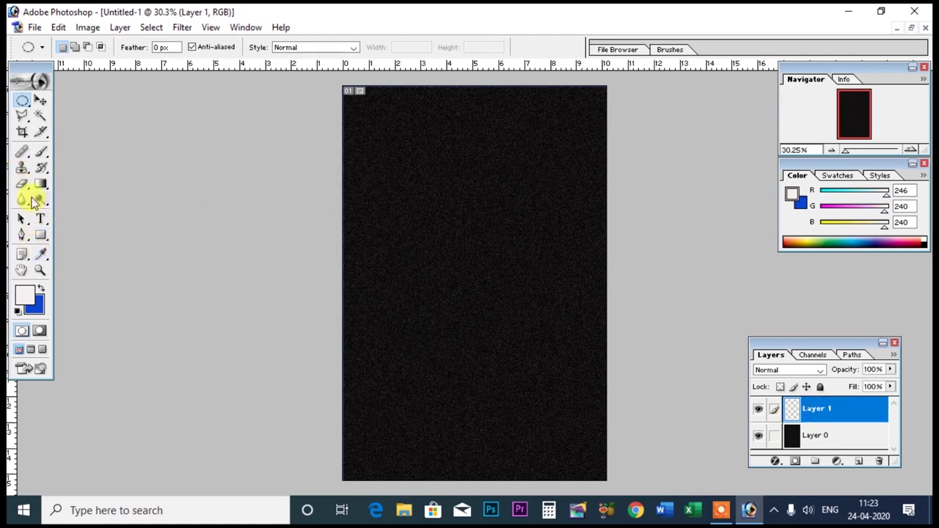
# - Draw a feathered oval selection in the upper canvas and render Clouds inside it
pyautogui.moveTo(374, 180); pyautogui.dragTo(556, 338)
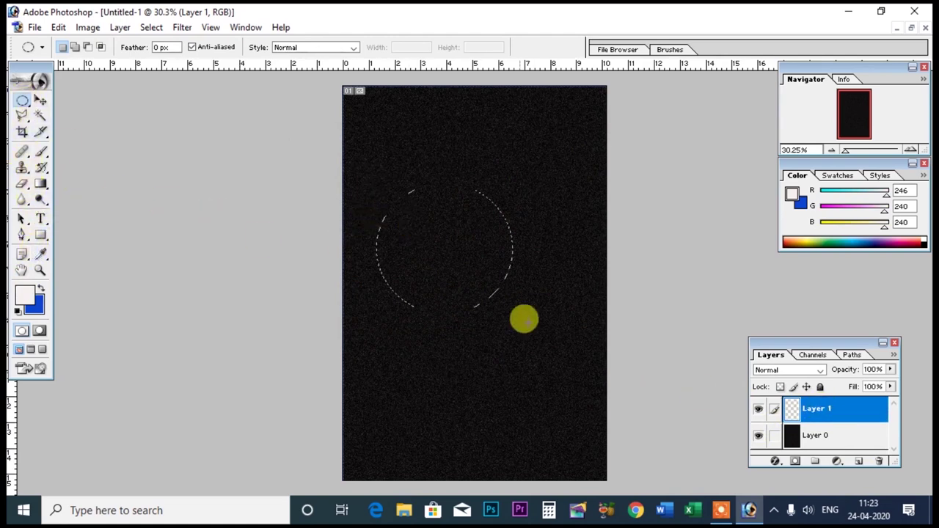
pyautogui.rightClick(460, 250)
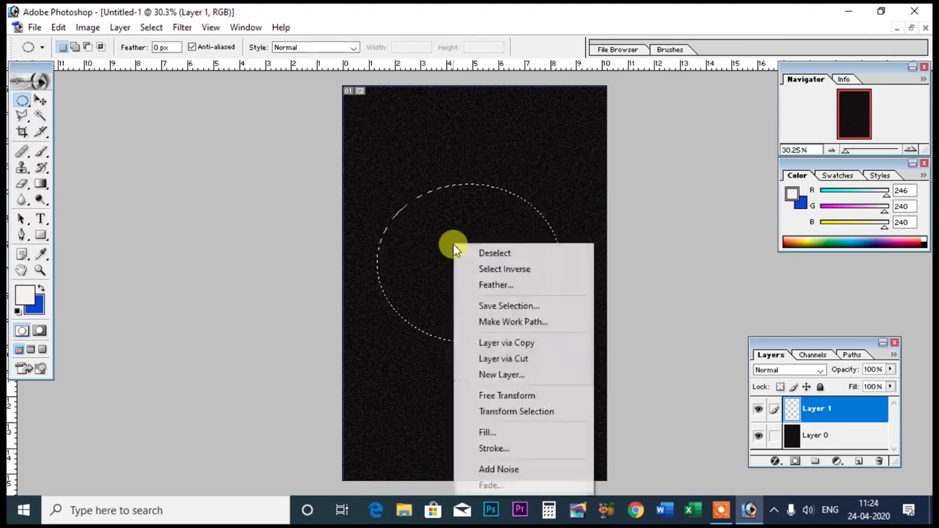
pyautogui.click(495, 284)
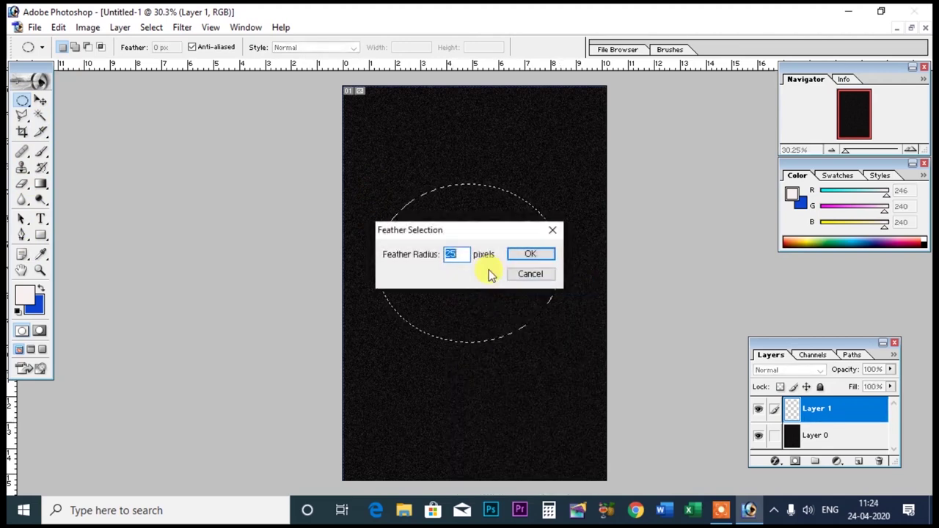
pyautogui.click(532, 253)
pyautogui.click(180, 28)
pyautogui.moveTo(206, 213)
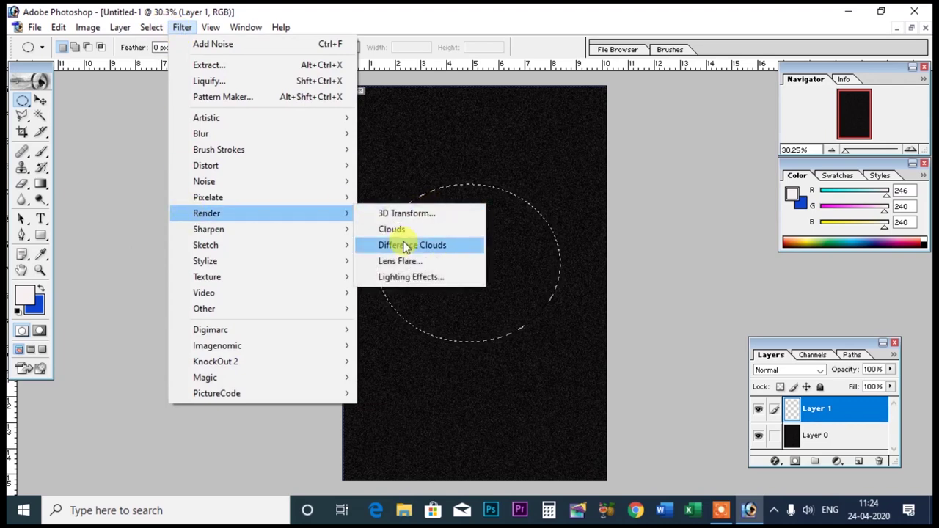
pyautogui.click(396, 229)
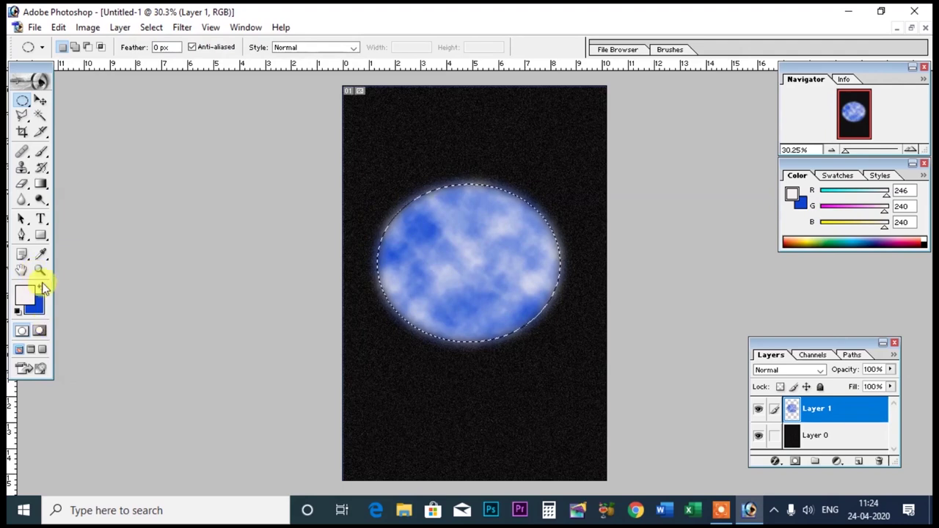
# - Toggle Layer 1's visibility to compare, then set the background colour to yellow
pyautogui.click(758, 408)
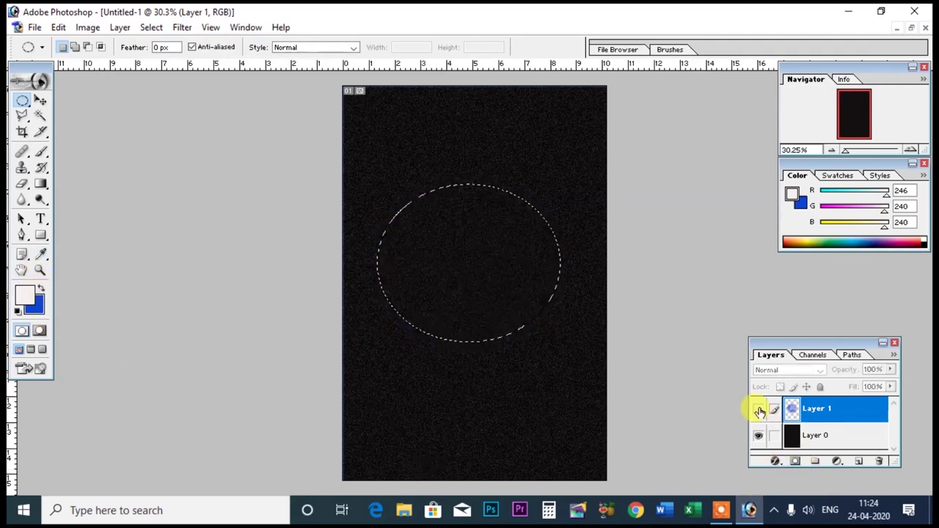
pyautogui.click(758, 408)
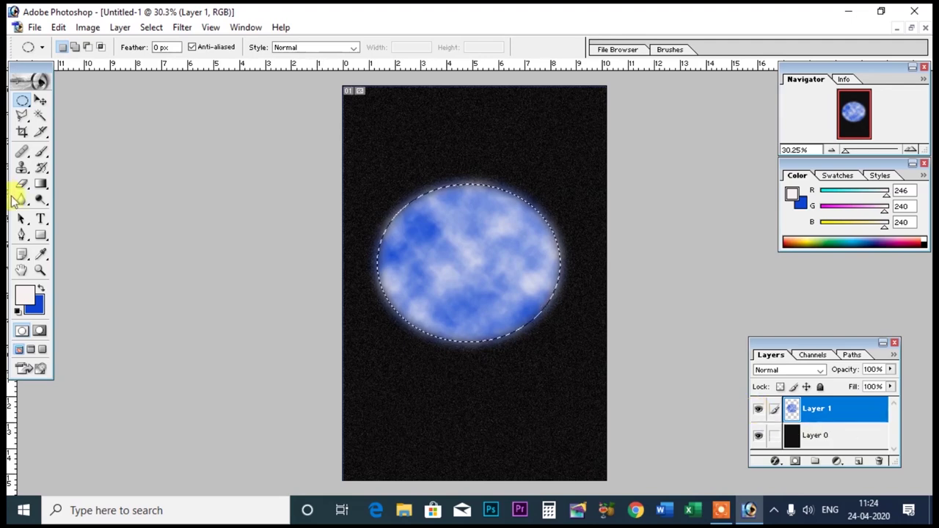
pyautogui.click(43, 310)
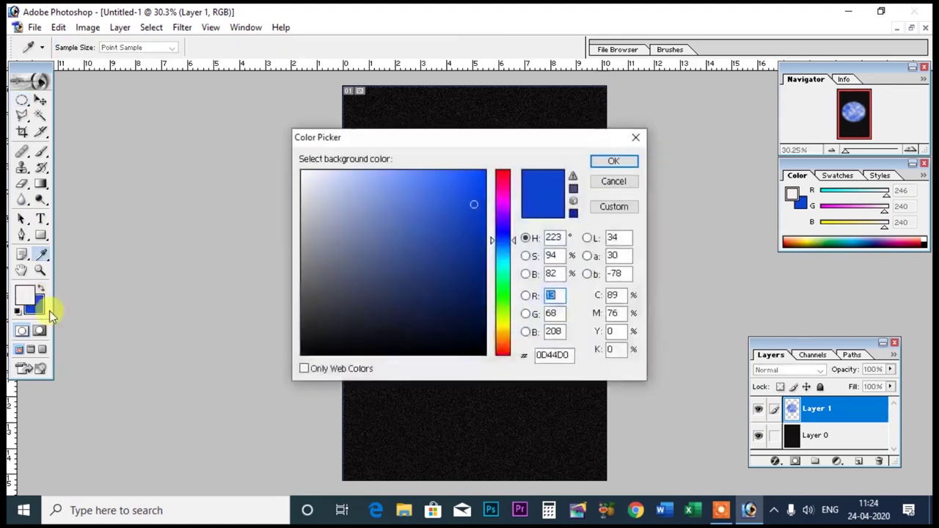
pyautogui.moveTo(504, 336); pyautogui.dragTo(502, 322)
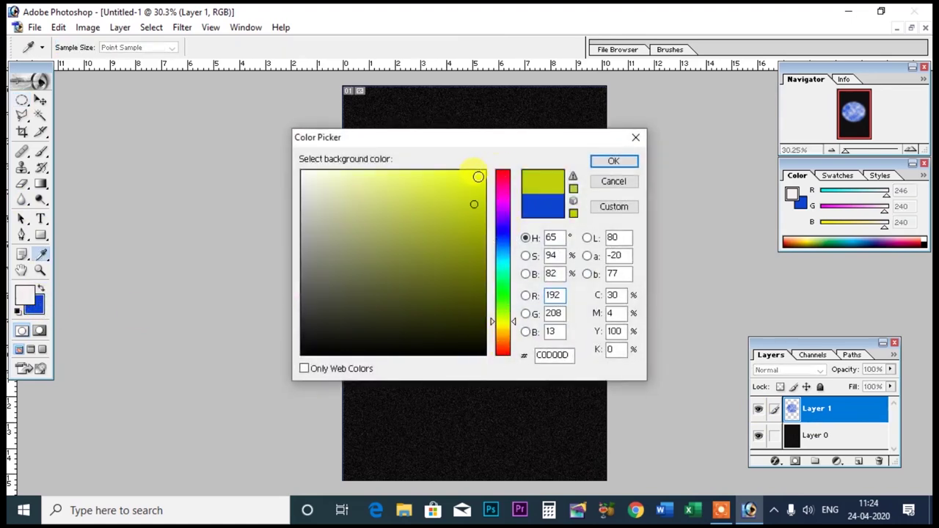
pyautogui.click(481, 173)
pyautogui.click(597, 160)
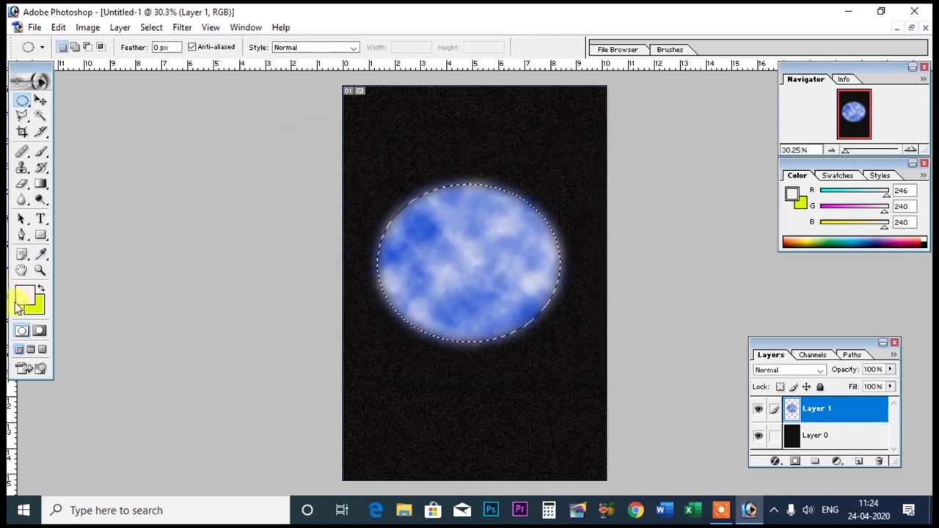
# - Set foreground to red EF1015, re-render Clouds in the oval, and deselect
pyautogui.click(22, 296)
pyautogui.click(475, 180)
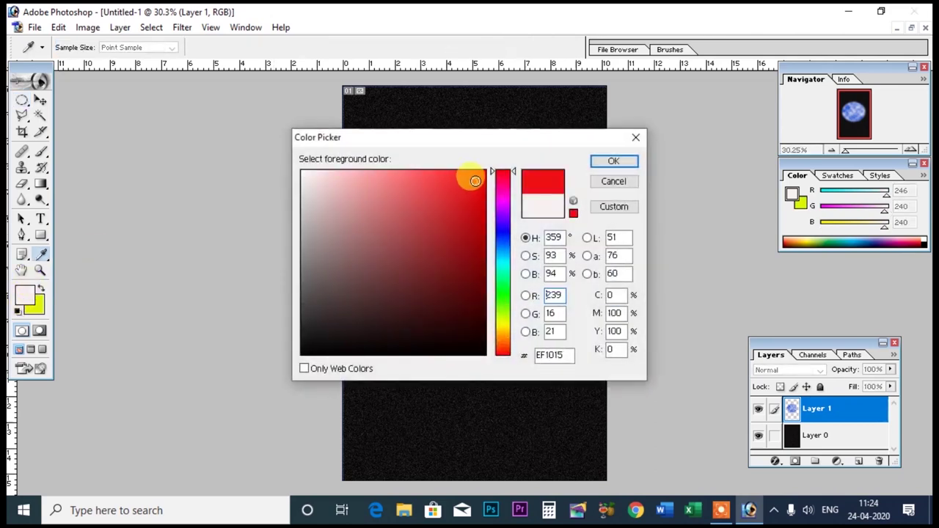
pyautogui.click(603, 160)
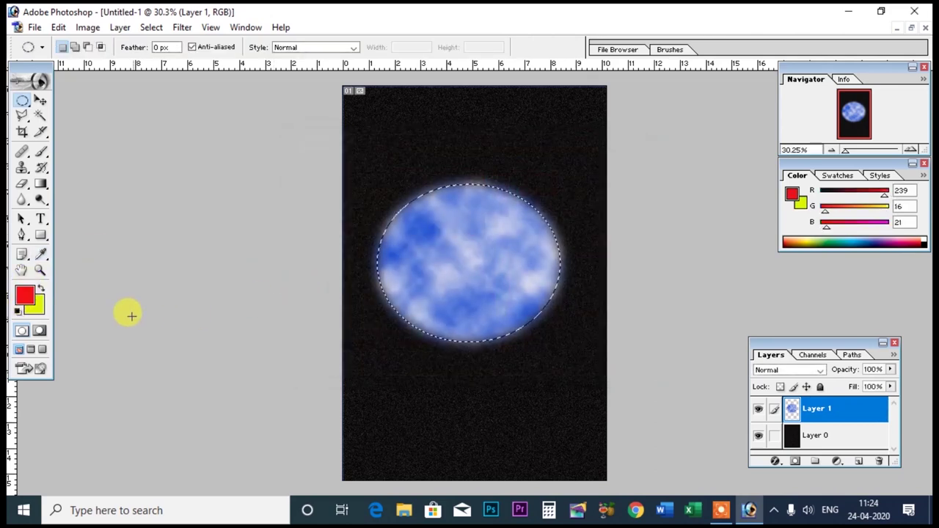
pyautogui.click(151, 27)
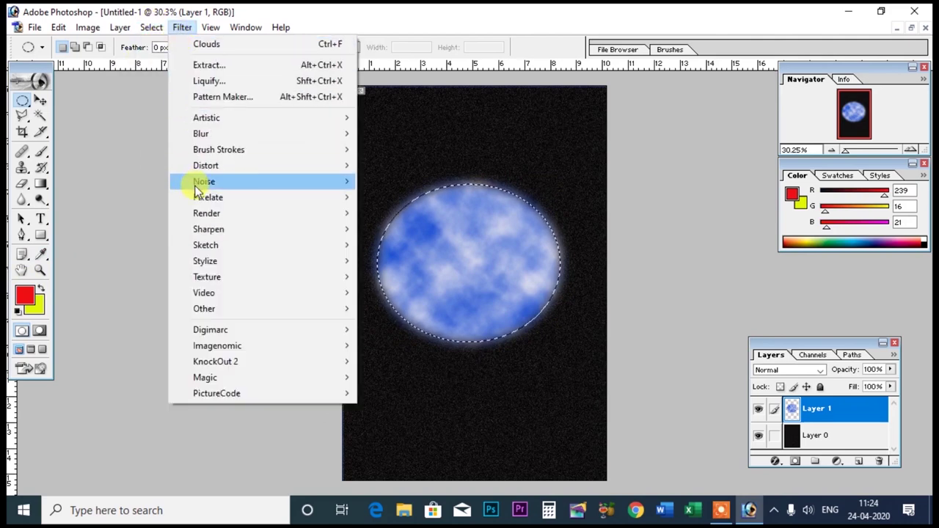
pyautogui.click(391, 229)
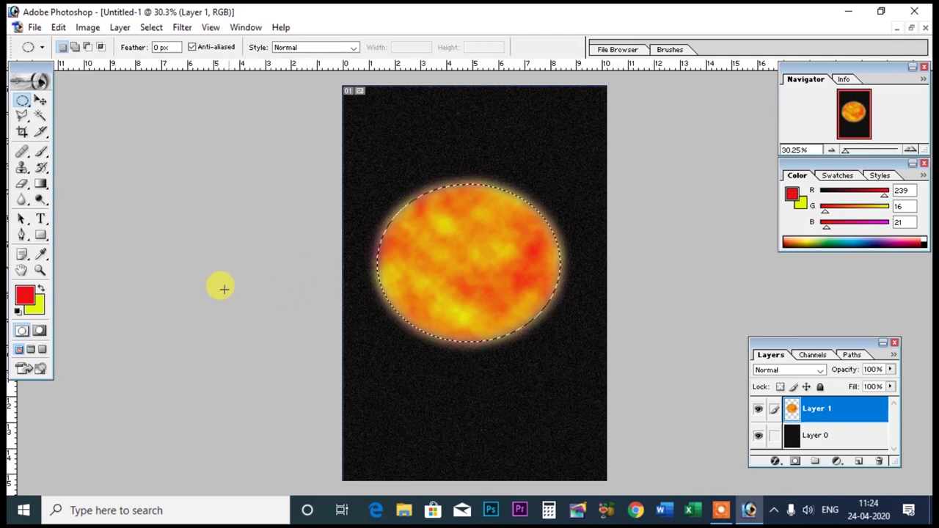
pyautogui.hotkey('ctrl', 'd')
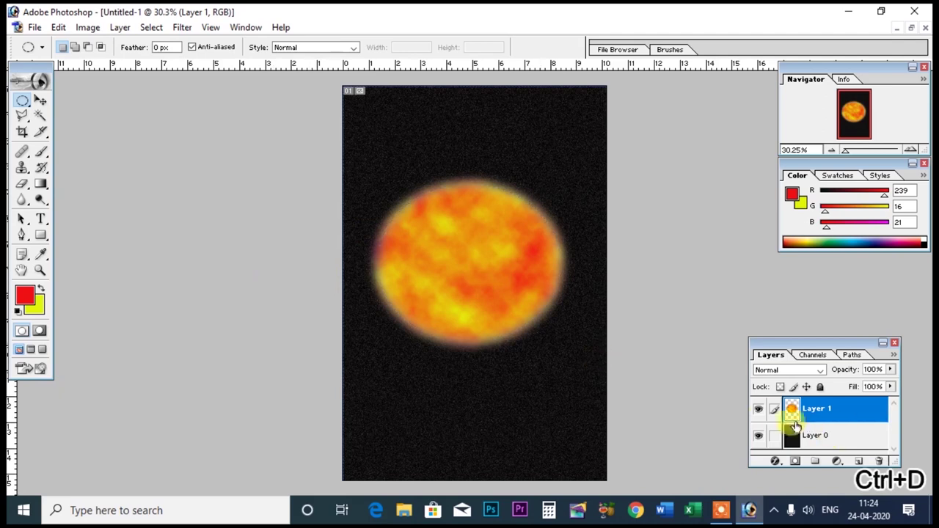
# - Hide the orange orb layer and set the background colour to light blue
pyautogui.click(759, 409)
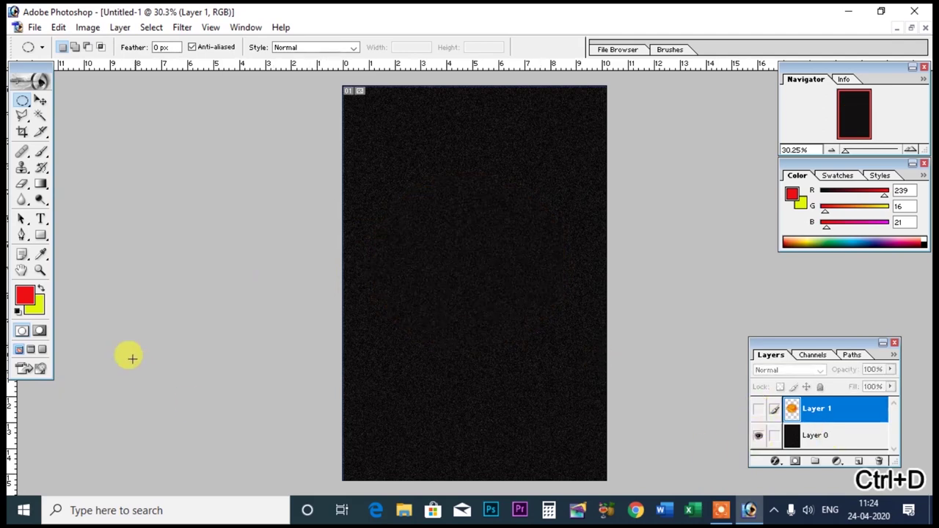
pyautogui.click(42, 299)
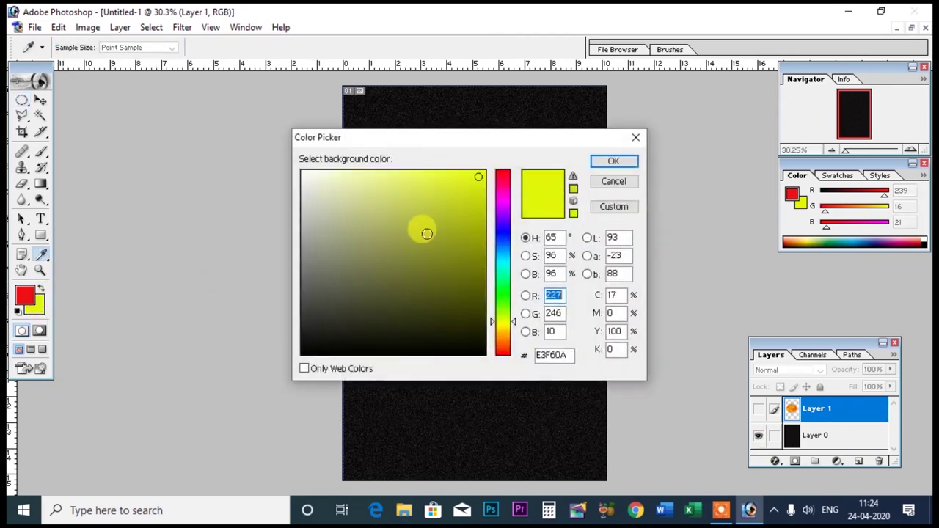
pyautogui.click(493, 249)
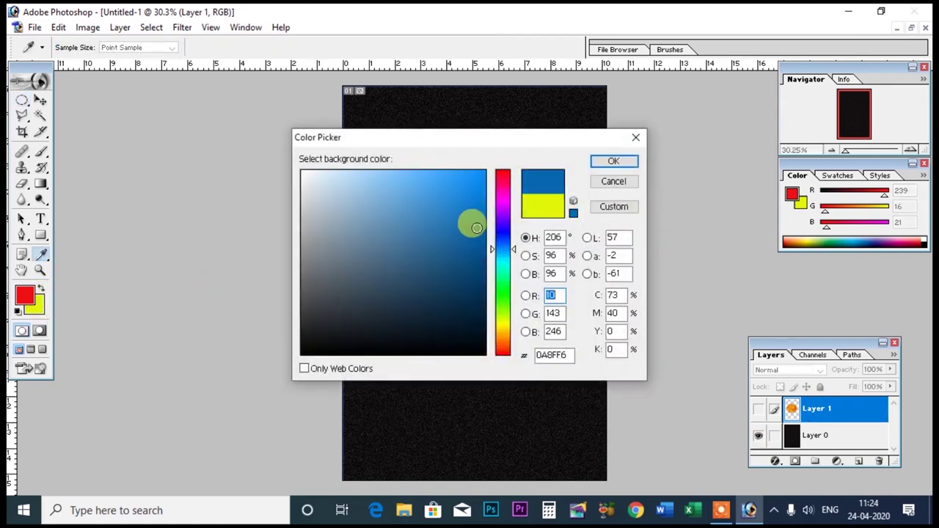
pyautogui.click(475, 226)
pyautogui.click(614, 161)
pyautogui.press('m')
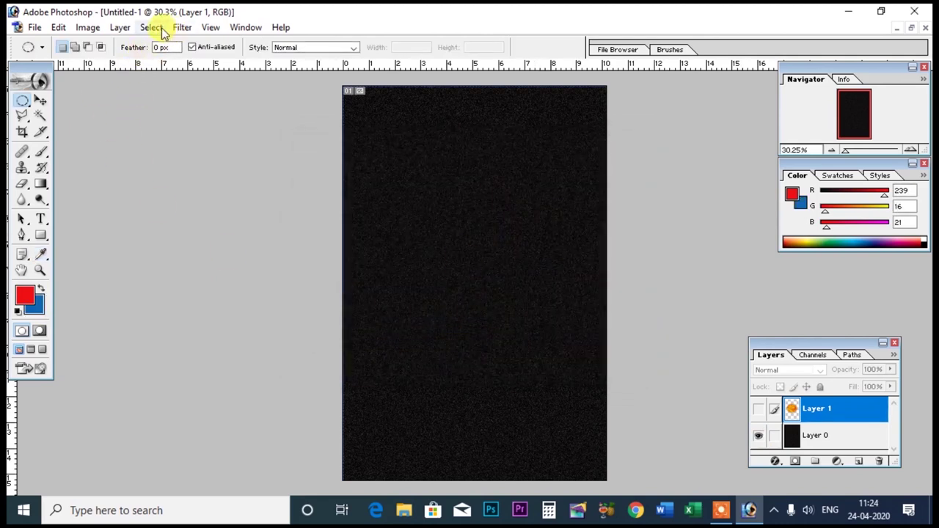
pyautogui.click(152, 27)
pyautogui.moveTo(182, 27)
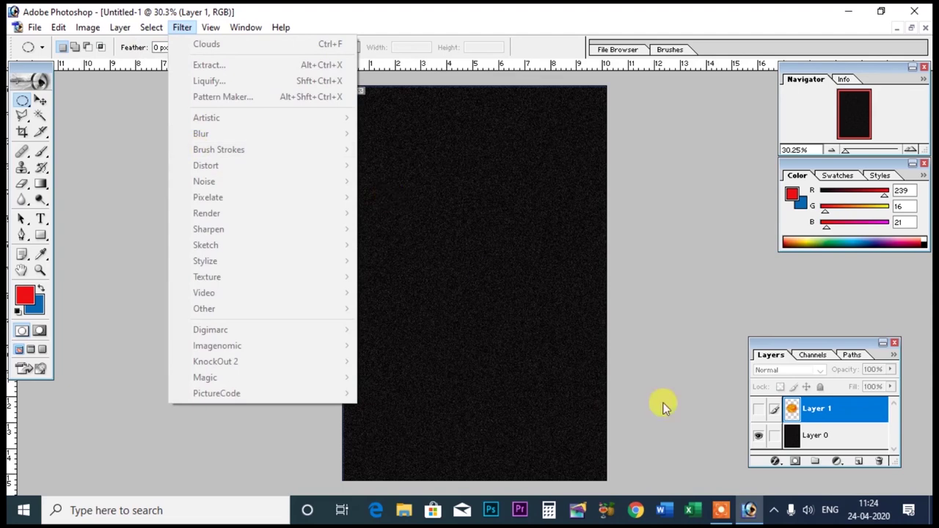
# - Apply Difference Clouds to Layer 0, then show and re-hide the sun layer
pyautogui.click(794, 437)
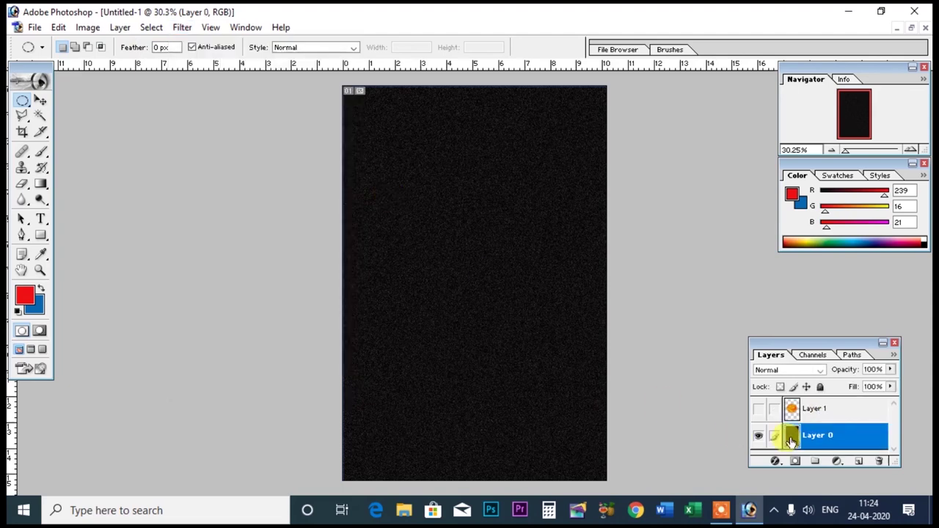
pyautogui.click(182, 27)
pyautogui.moveTo(206, 212)
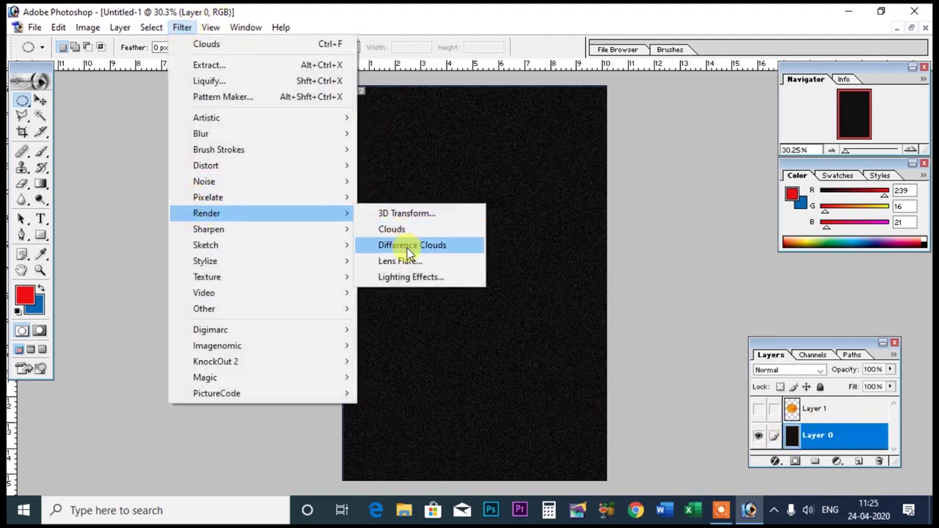
pyautogui.click(409, 252)
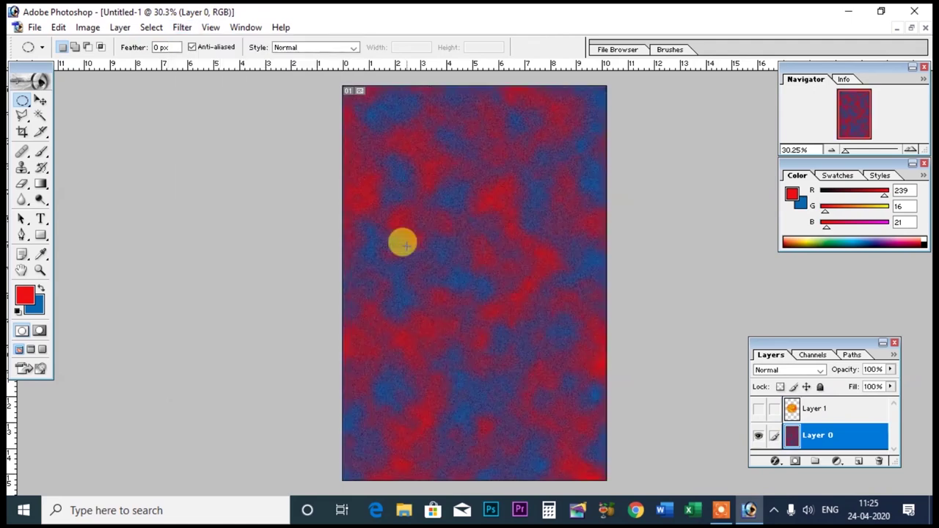
pyautogui.click(759, 412)
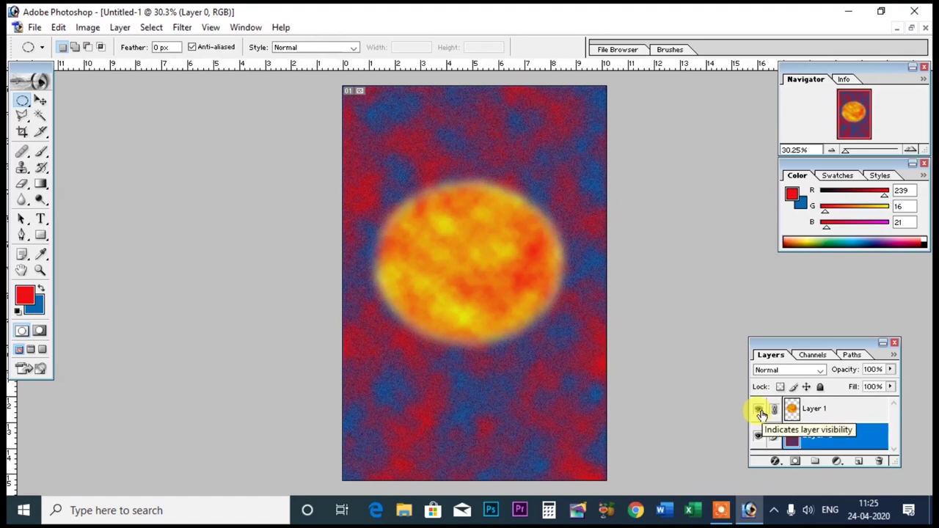
pyautogui.click(759, 411)
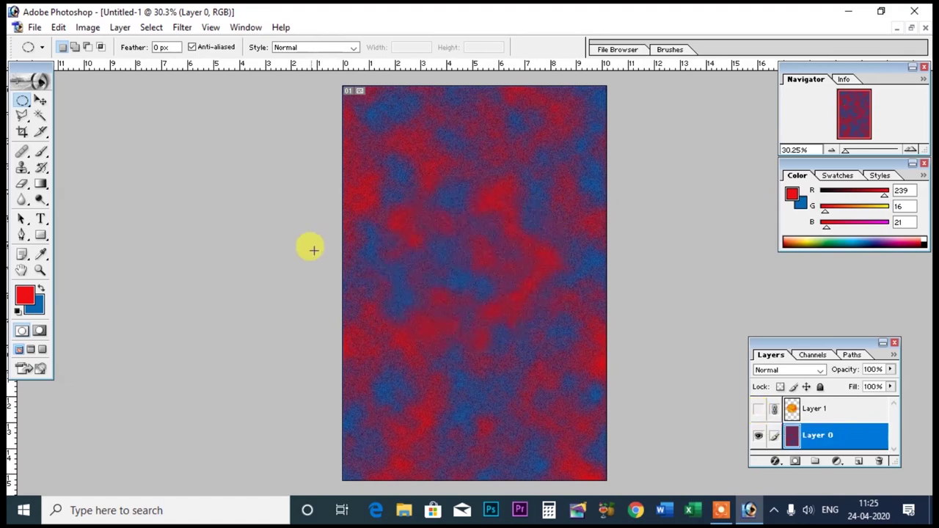
# - Set the foreground colour to near-white
pyautogui.click(26, 296)
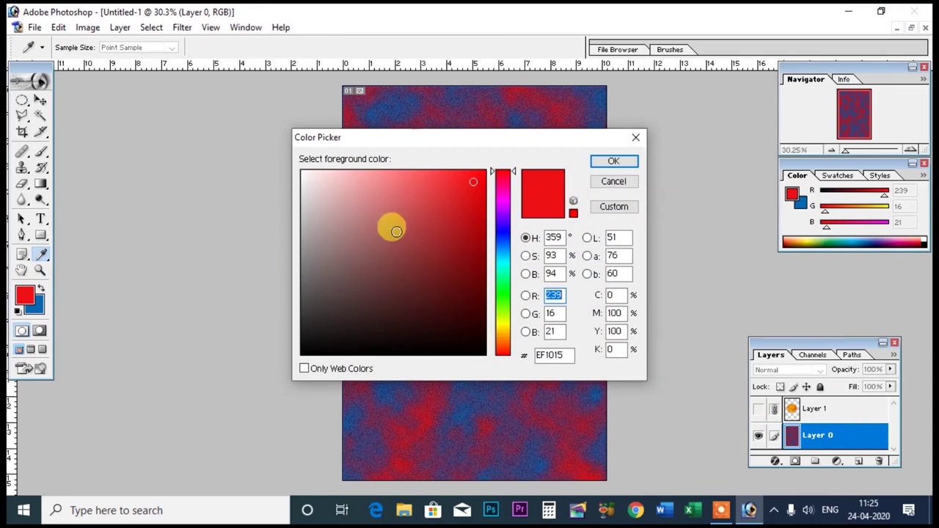
pyautogui.click(307, 178)
pyautogui.click(620, 162)
pyautogui.press('m')
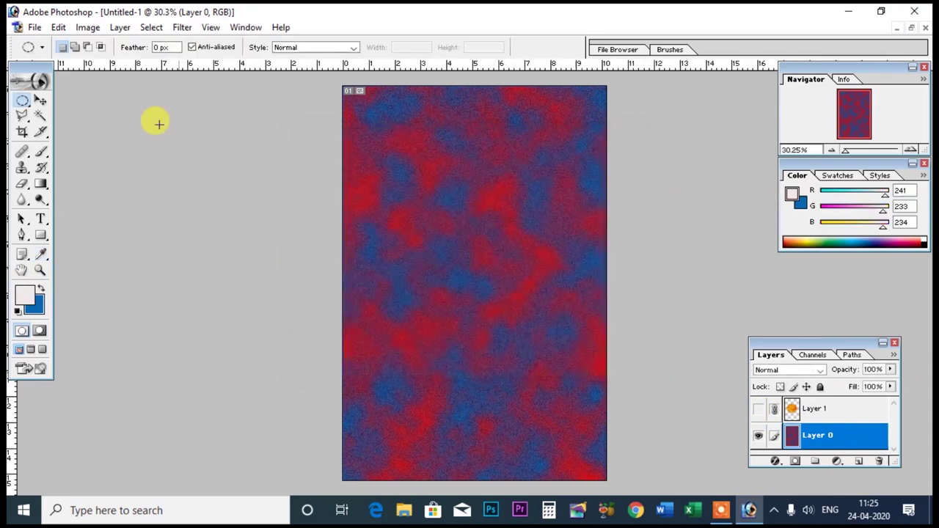
# - Re-render Difference Clouds to turn the background teal, with the orange sun layer visible on top
pyautogui.click(181, 28)
pyautogui.moveTo(206, 213)
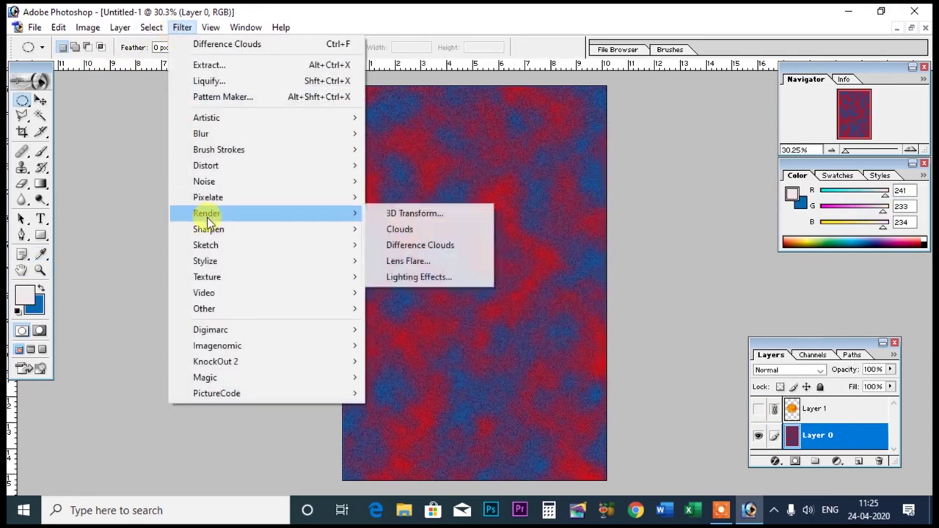
pyautogui.click(433, 244)
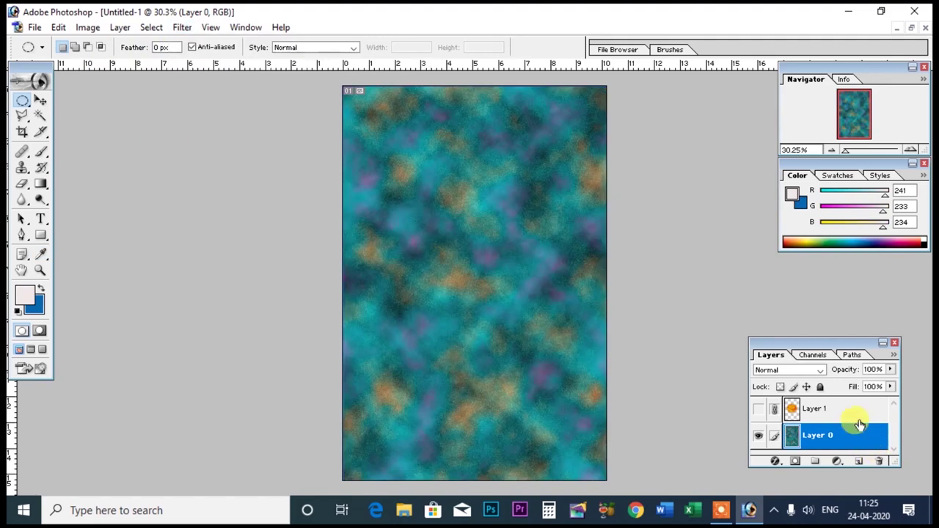
pyautogui.click(760, 408)
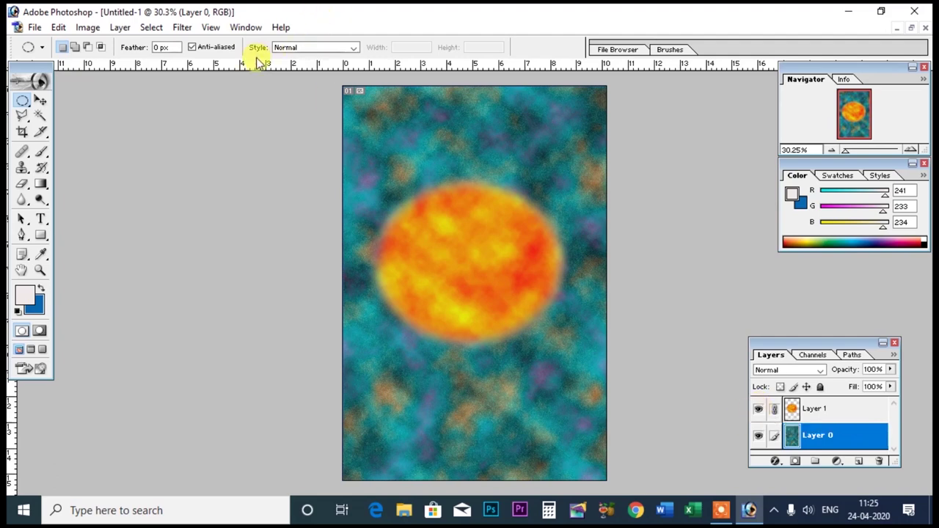
pyautogui.click(154, 27)
pyautogui.moveTo(182, 27)
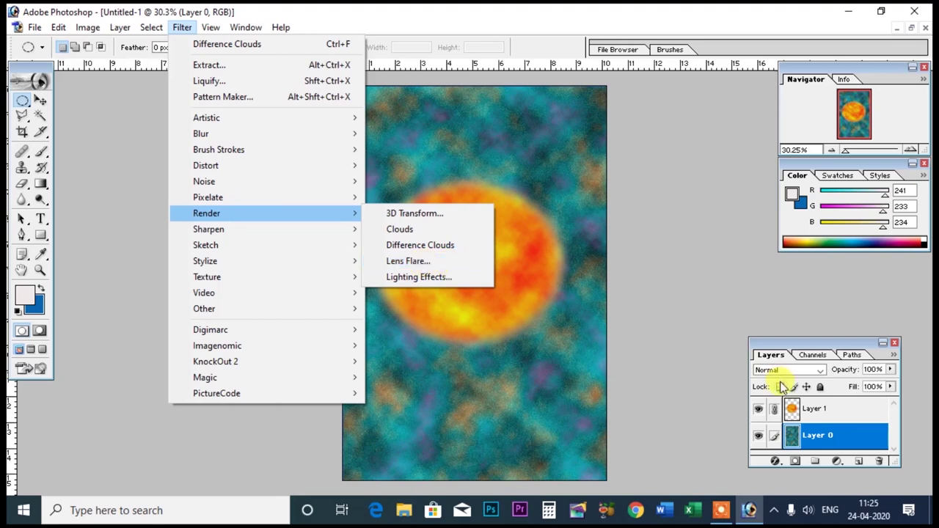
pyautogui.click(425, 262)
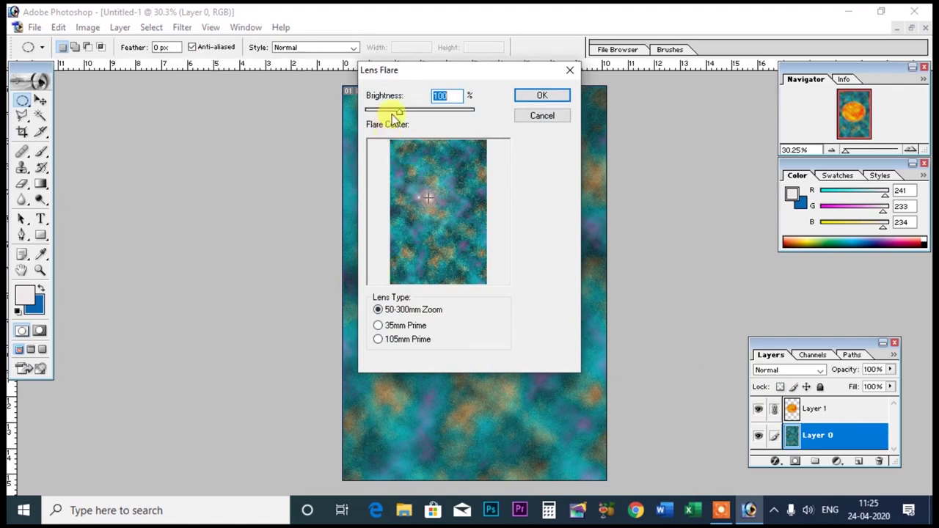
pyautogui.moveTo(399, 111); pyautogui.dragTo(407, 110)
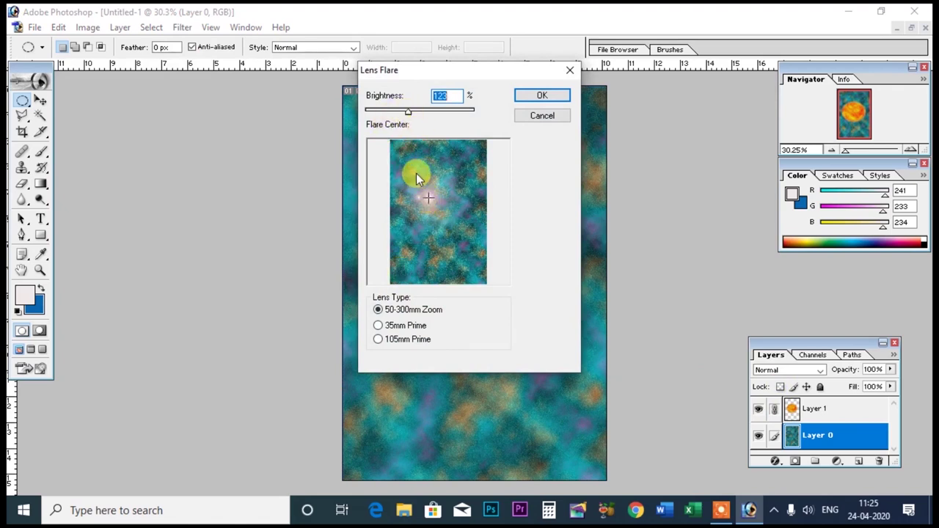
pyautogui.moveTo(414, 173); pyautogui.dragTo(414, 166)
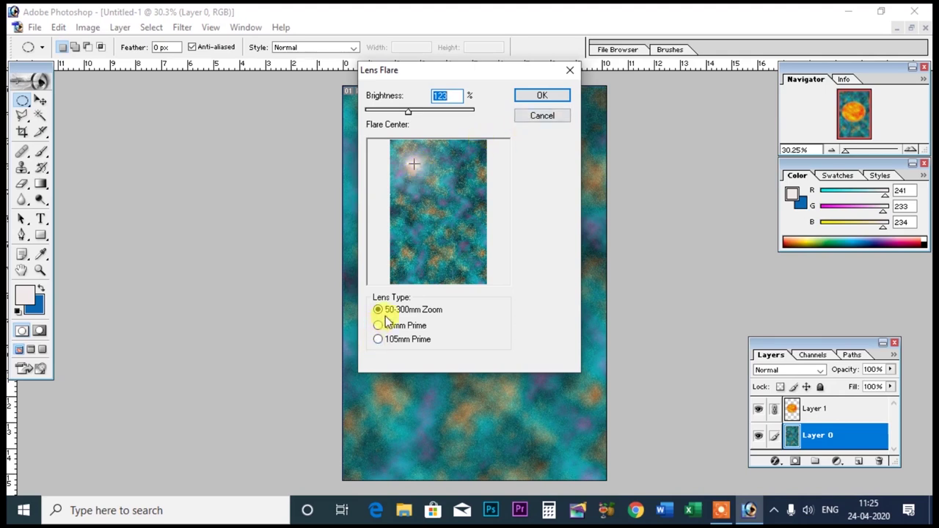
pyautogui.click(531, 95)
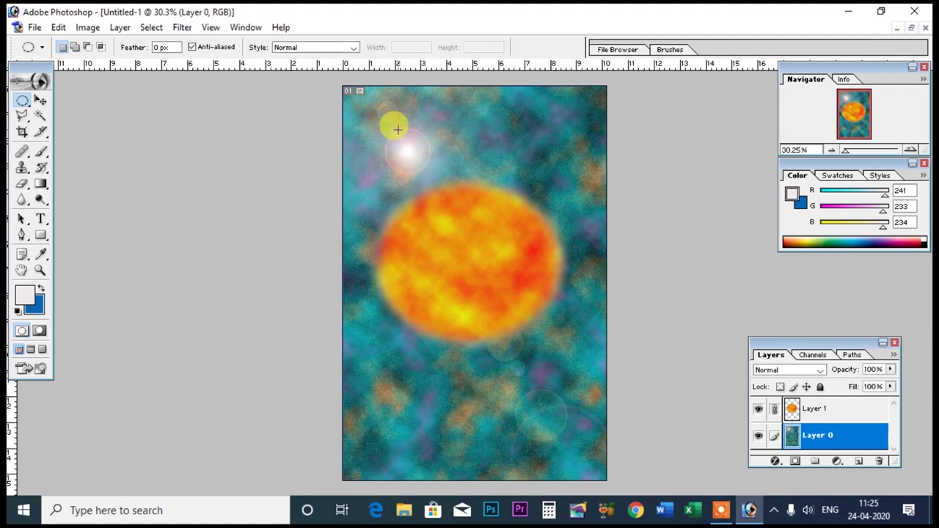
pyautogui.hotkey('ctrl', 'z')
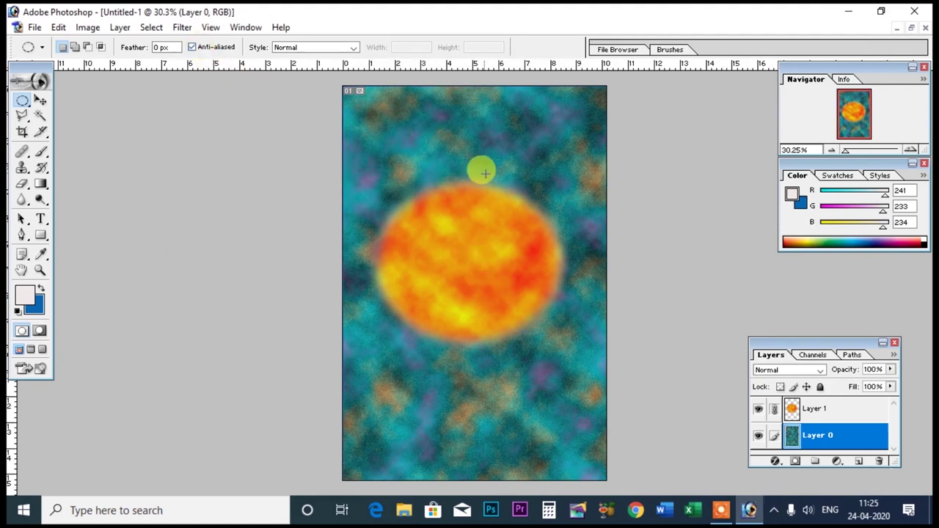
pyautogui.click(180, 27)
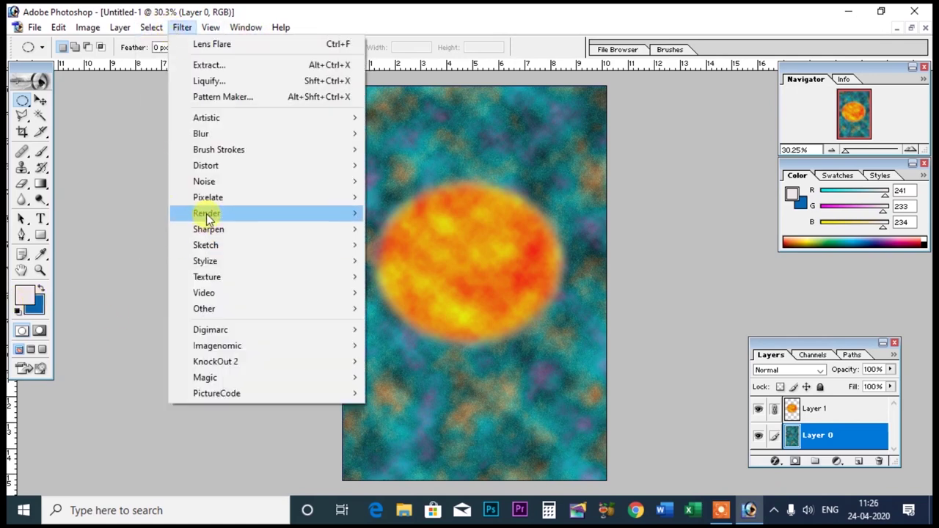
pyautogui.moveTo(207, 212)
pyautogui.click(415, 261)
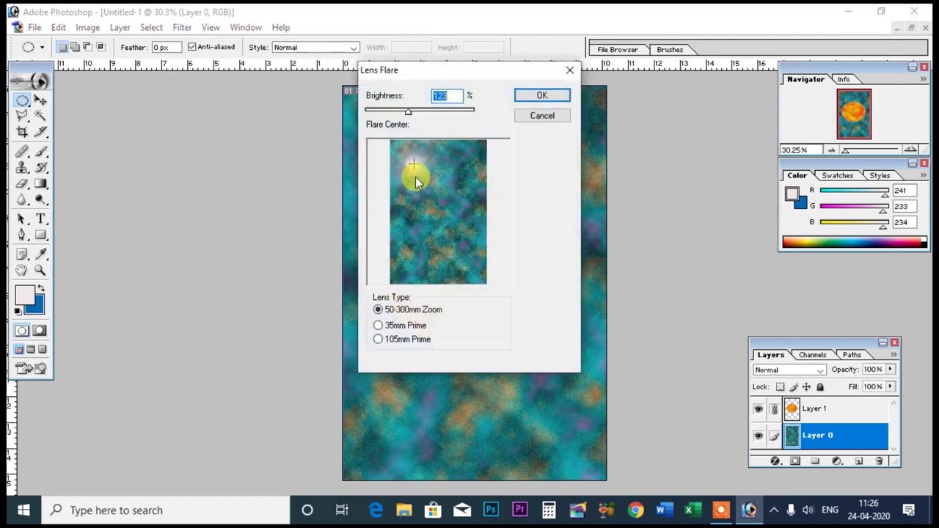
pyautogui.click(468, 236)
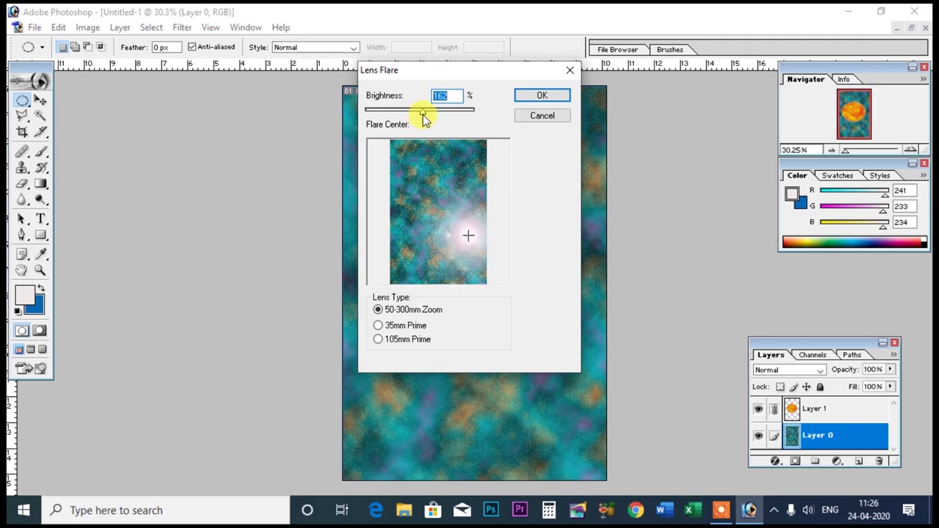
pyautogui.click(535, 96)
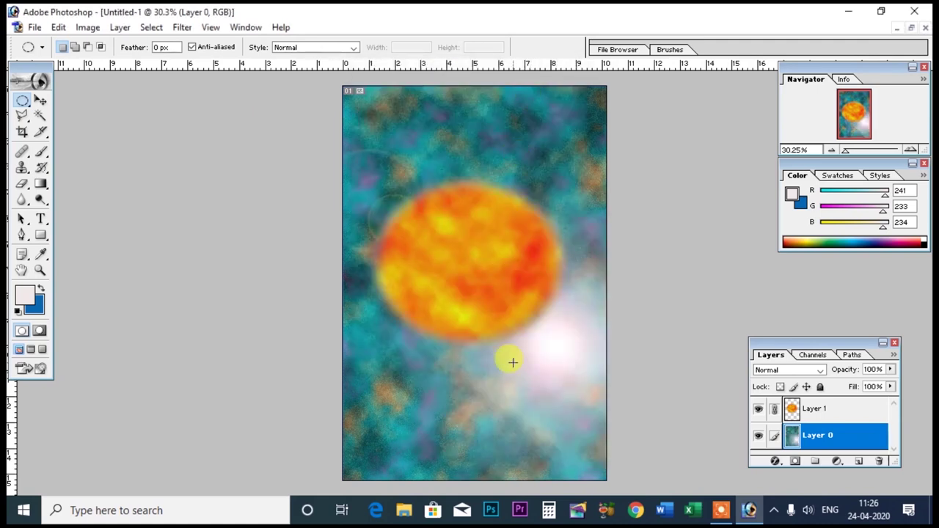
pyautogui.hotkey('ctrl', 'z')
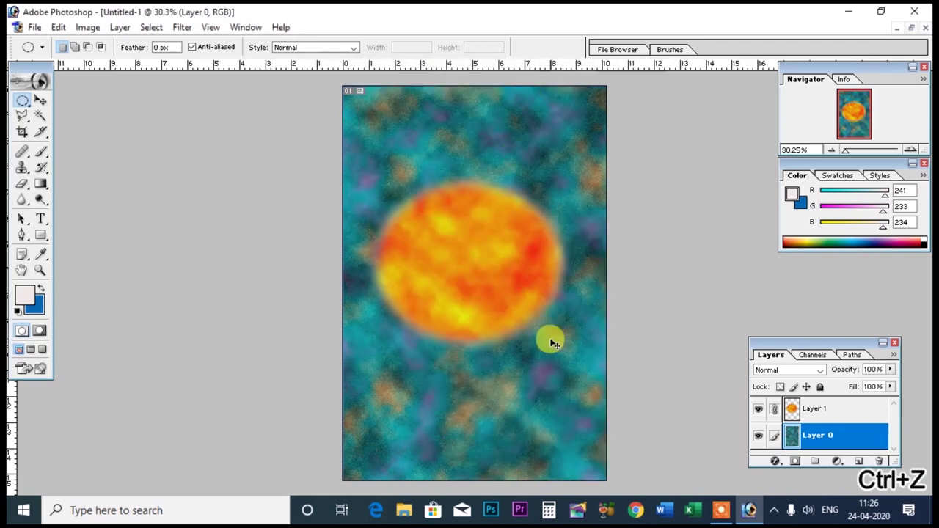
pyautogui.click(182, 27)
pyautogui.moveTo(206, 213)
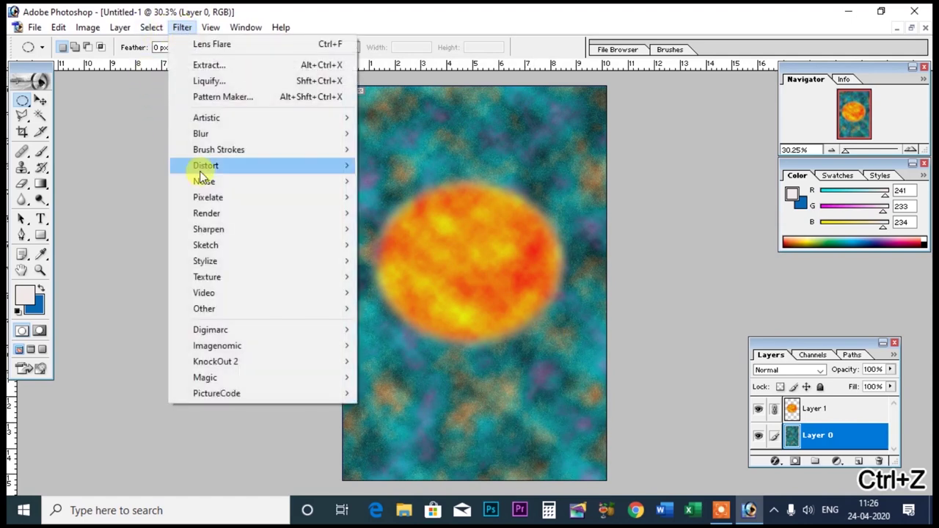
pyautogui.click(398, 261)
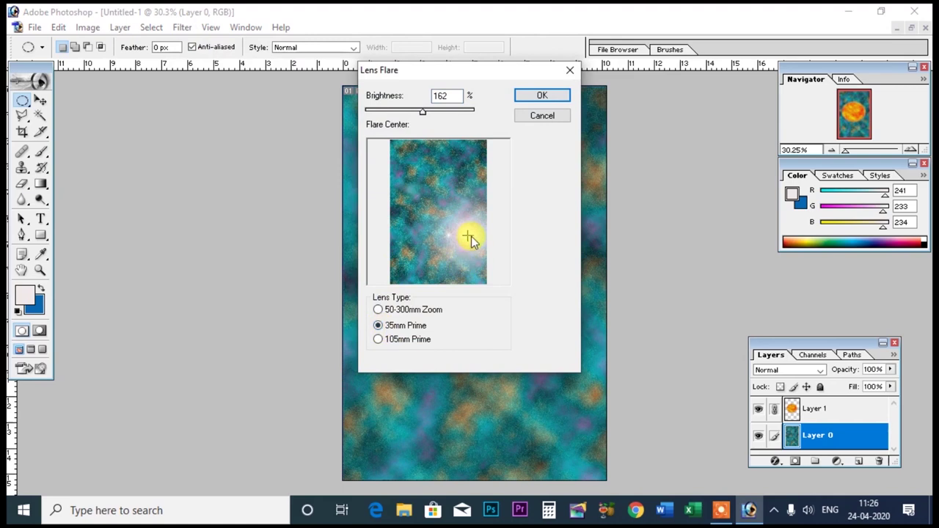
pyautogui.moveTo(469, 235); pyautogui.dragTo(439, 265)
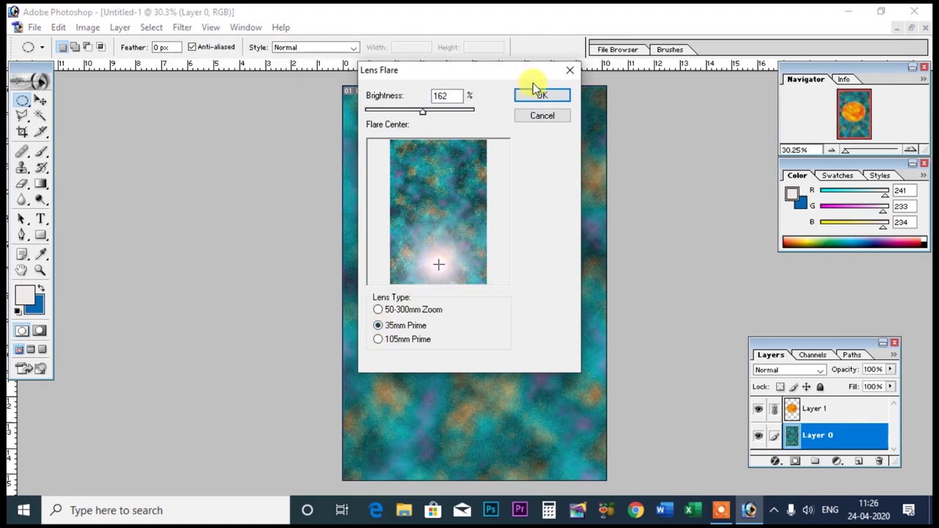
pyautogui.moveTo(422, 111)
pyautogui.mouseDown()
pyautogui.moveTo(395, 113)
pyautogui.moveTo(415, 113)
pyautogui.mouseUp()
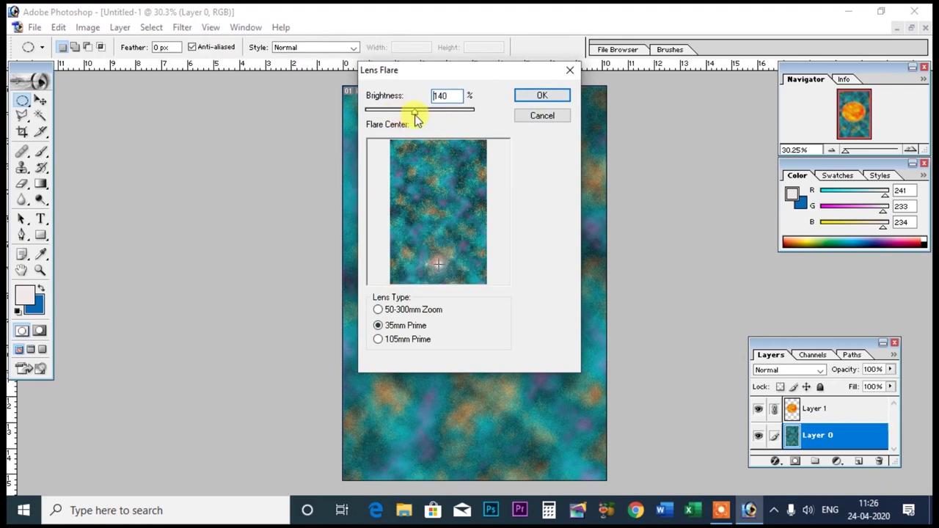
pyautogui.click(543, 95)
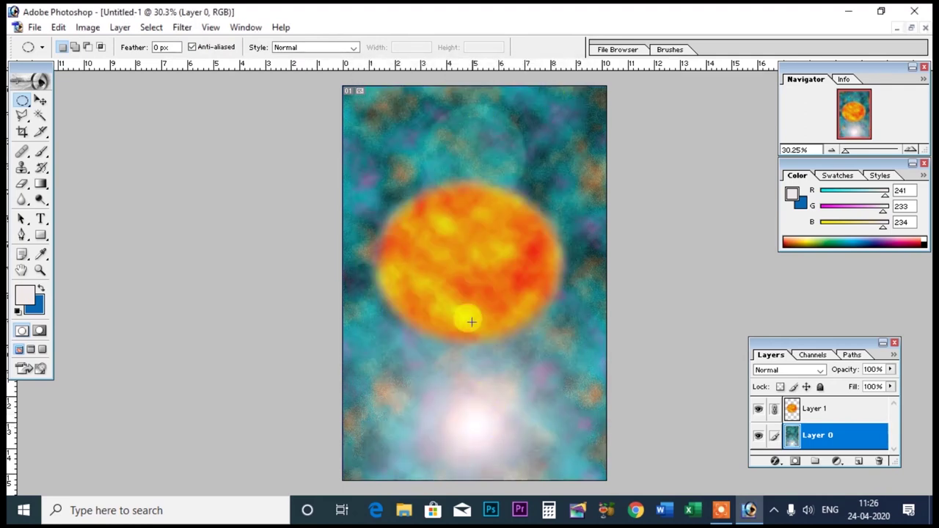
pyautogui.hotkey('ctrl', 'z')
pyautogui.click(182, 27)
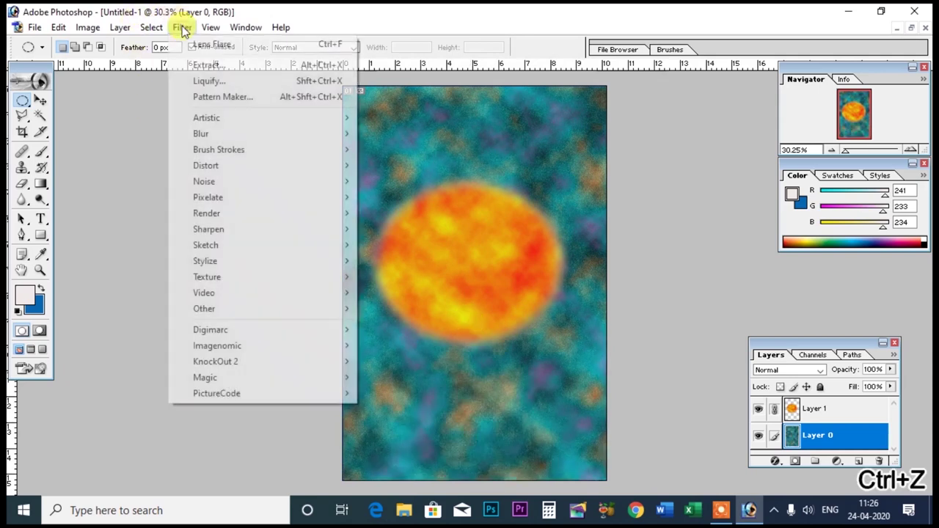
pyautogui.moveTo(207, 213)
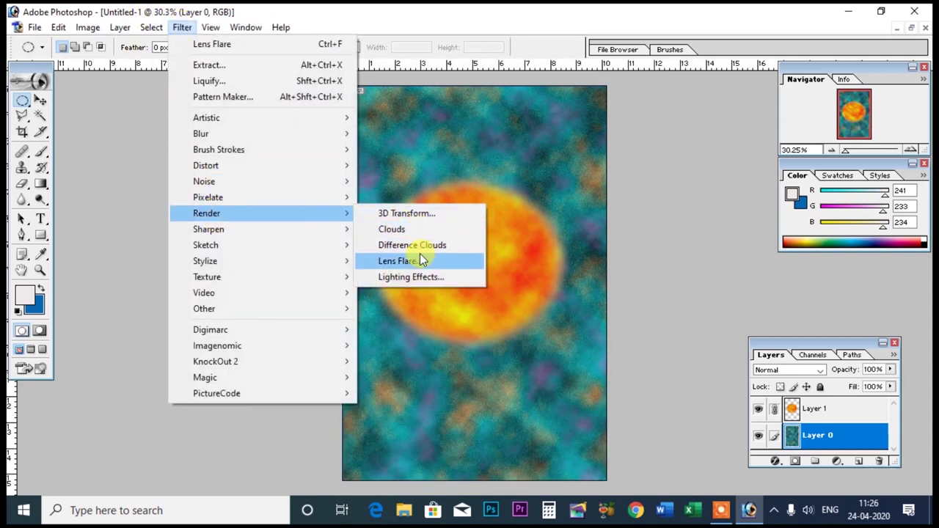
pyautogui.click(420, 260)
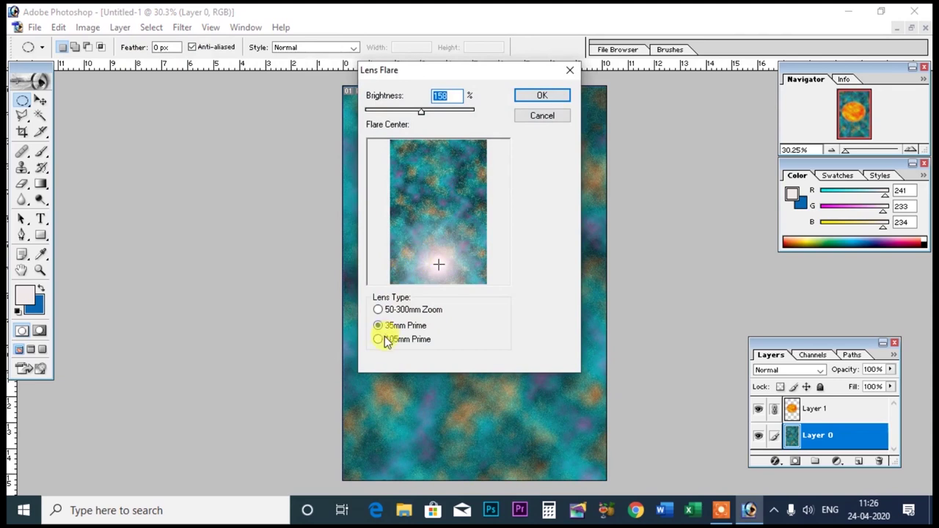
pyautogui.click(438, 162)
pyautogui.moveTo(424, 115); pyautogui.dragTo(415, 115)
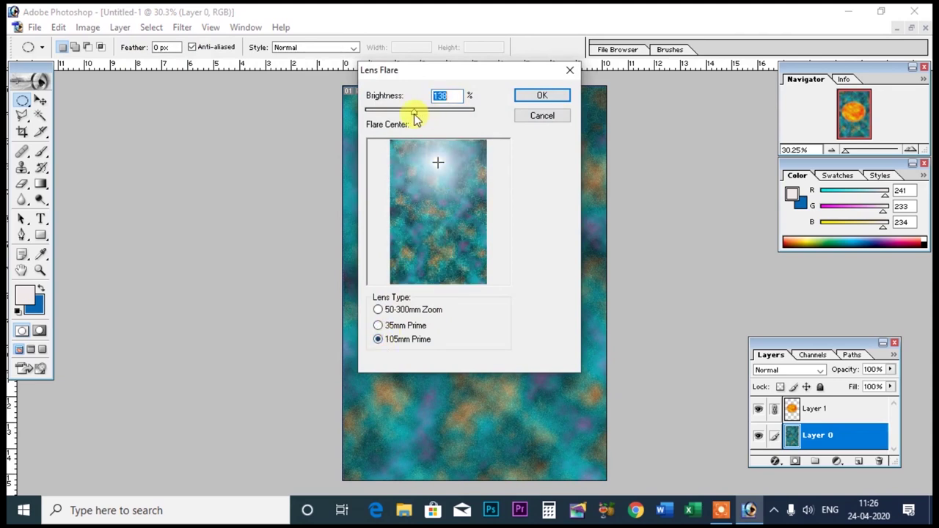
pyautogui.click(542, 95)
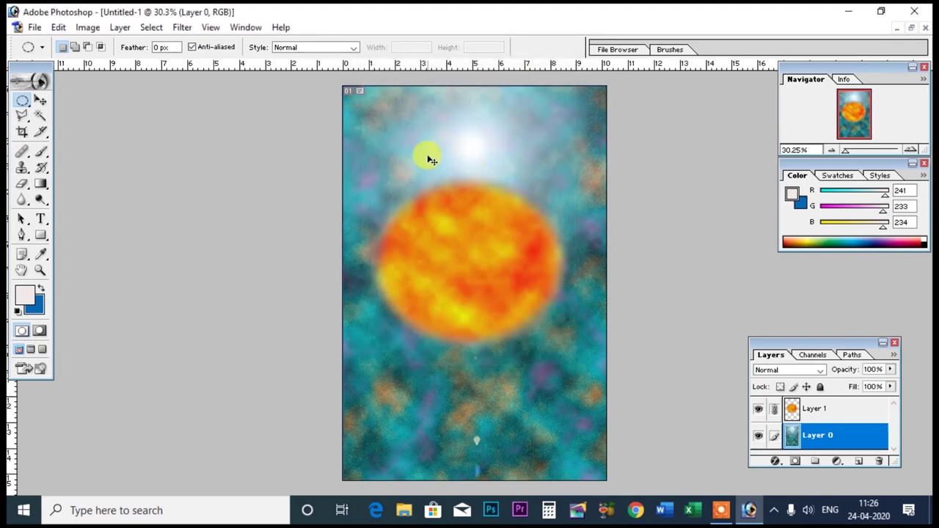
pyautogui.hotkey('ctrl', 'z')
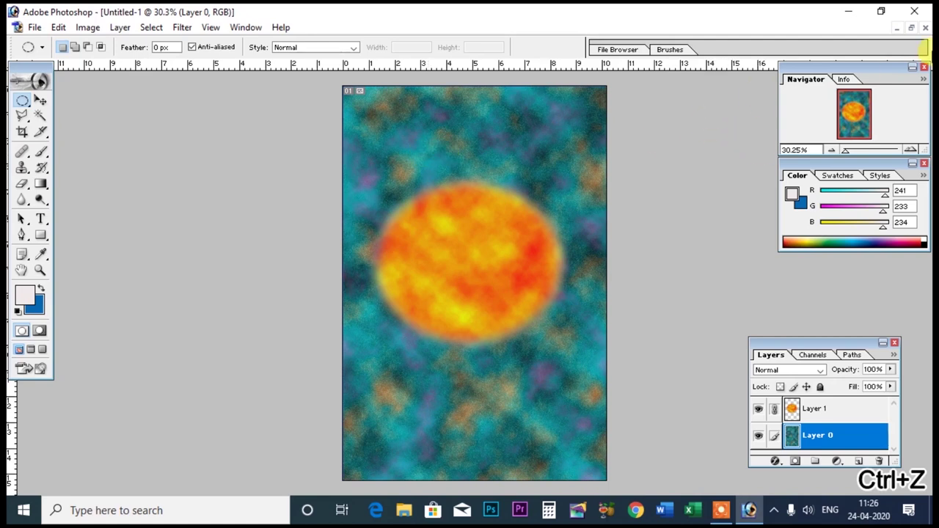
# - Close Untitled-1 without saving the circle artwork, and close the pexels photo
pyautogui.click(924, 28)
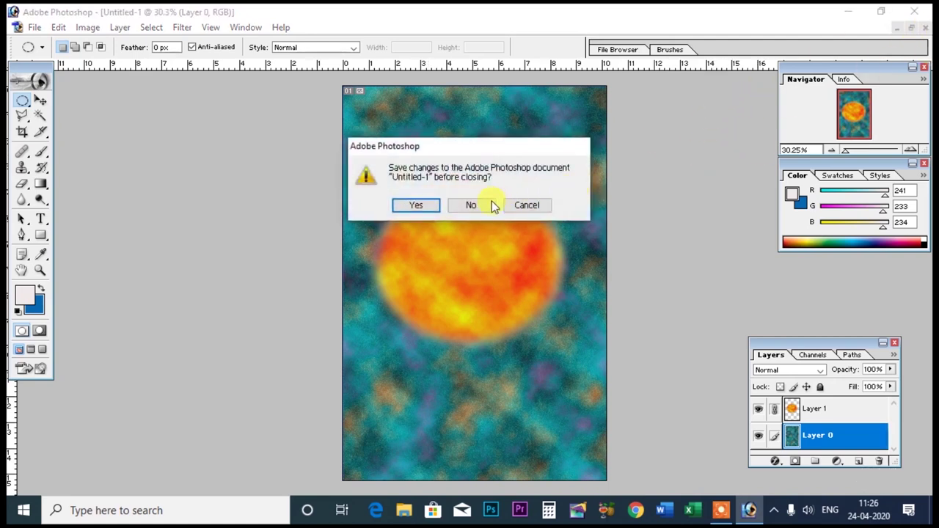
pyautogui.click(484, 202)
pyautogui.click(924, 28)
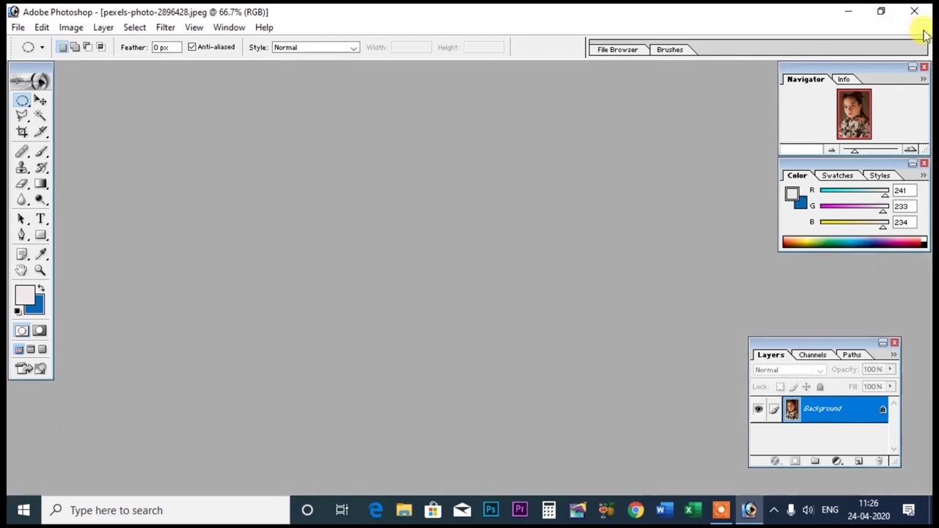
# - Select PNG.png in the NO COPY RIDE folder of the Open dialog
pyautogui.doubleClick(211, 176)
pyautogui.moveTo(905, 115); pyautogui.dragTo(894, 238)
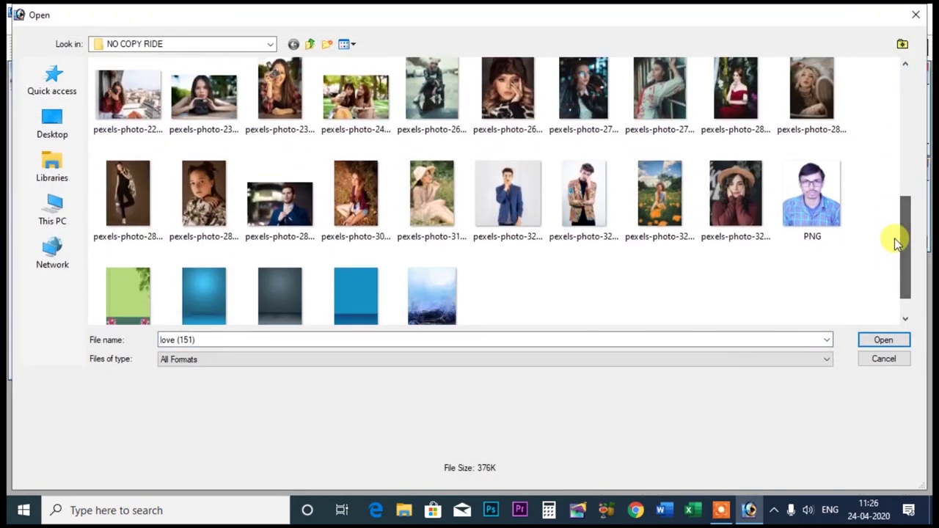
pyautogui.click(842, 216)
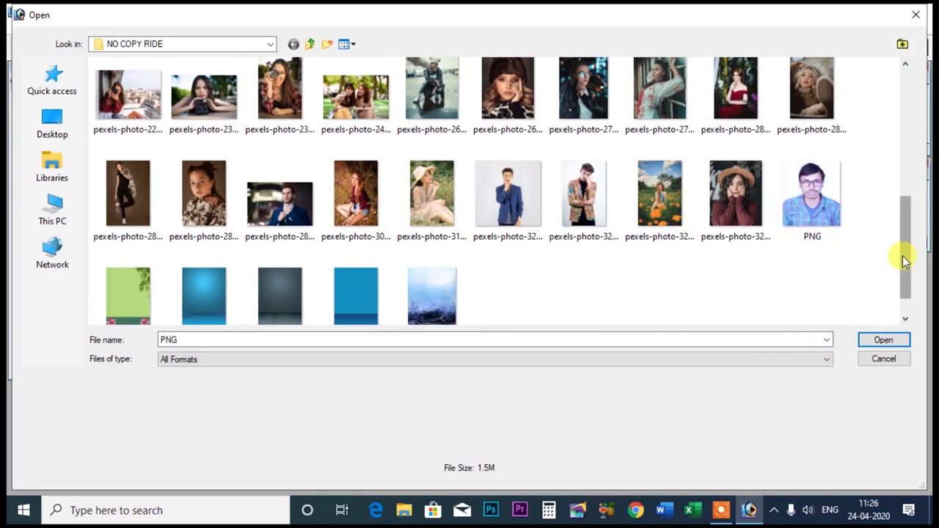
# - Open PNG.png and create a new 4 x 6 inch, 300 ppi document filled with blue
pyautogui.doubleClick(799, 189)
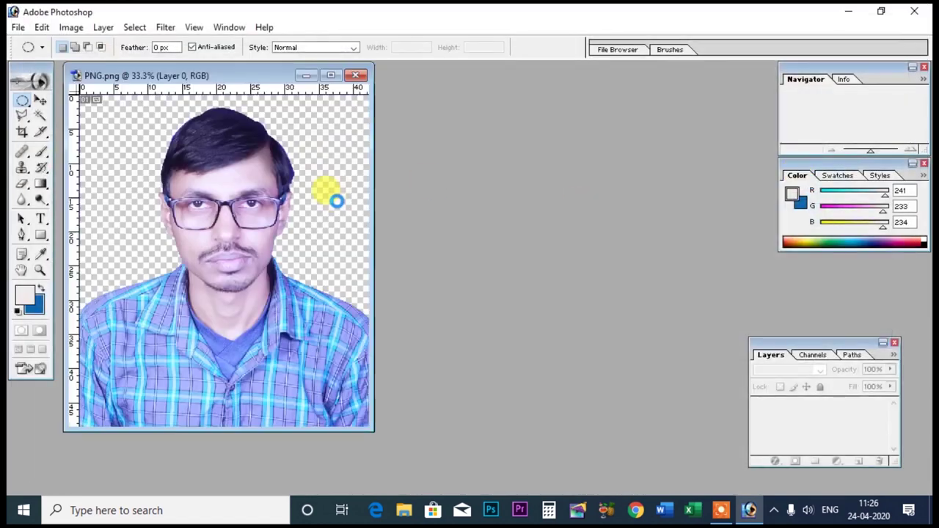
pyautogui.click(20, 30)
pyautogui.click(33, 44)
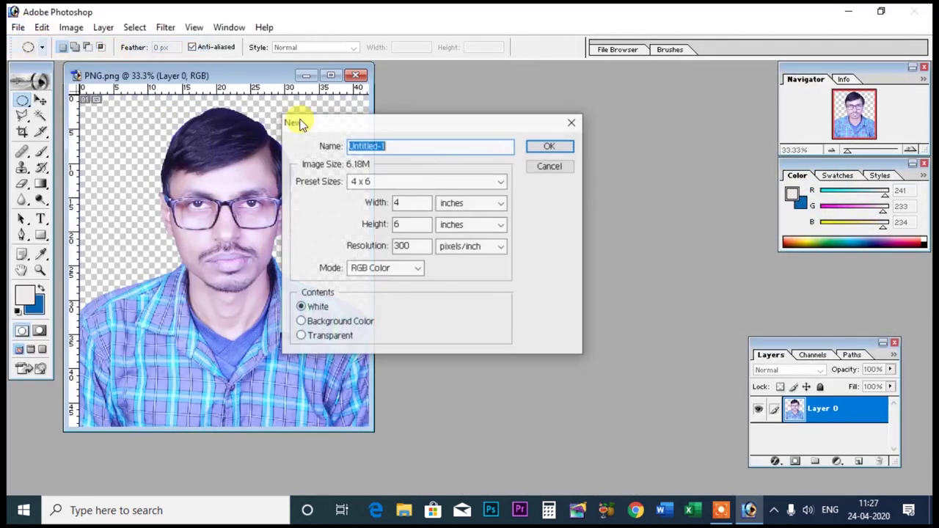
pyautogui.click(542, 147)
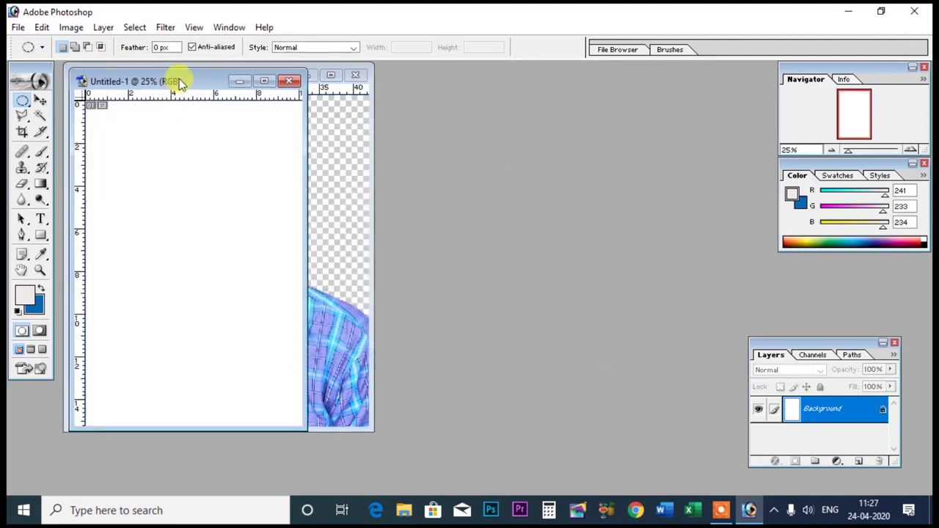
pyautogui.hotkey('ctrl', 'BackSpace')
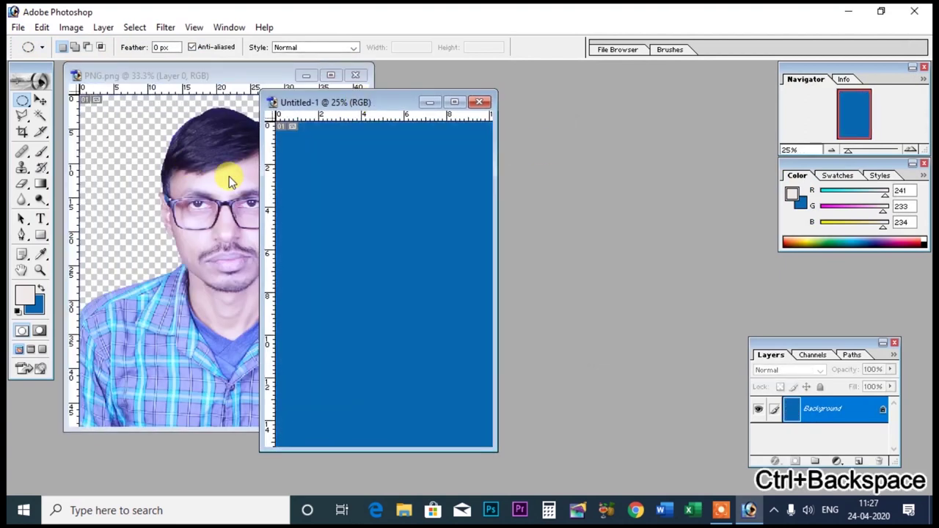
pyautogui.click(454, 101)
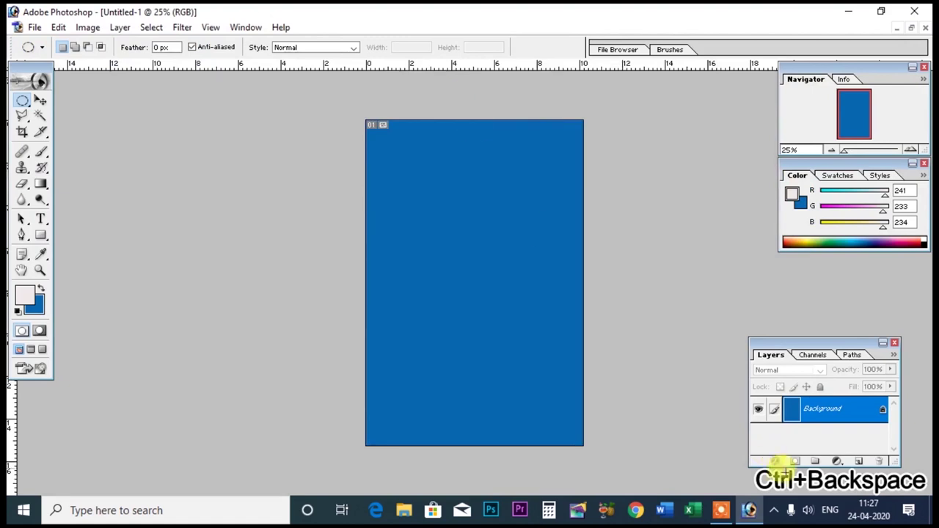
# - Add a new layer and move the cut-out portrait into the blue document's lower half
pyautogui.click(856, 461)
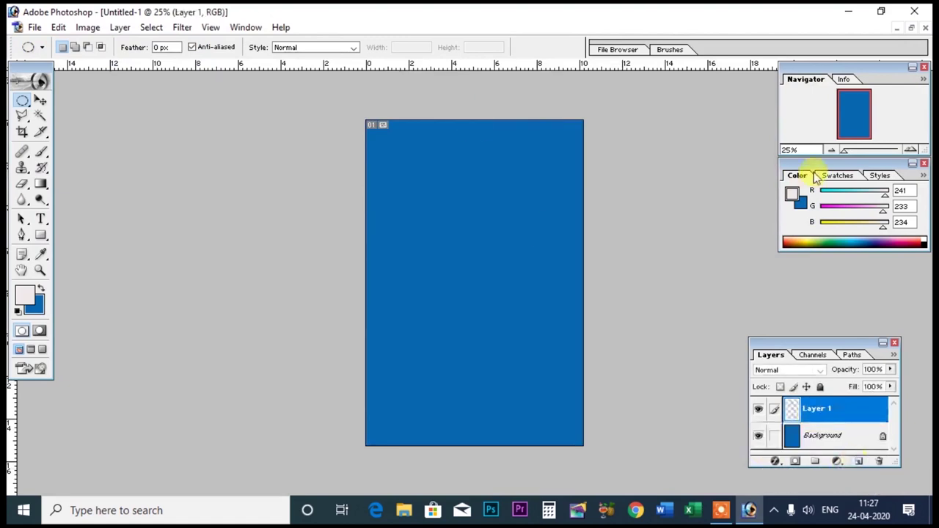
pyautogui.click(911, 27)
pyautogui.moveTo(389, 103); pyautogui.dragTo(505, 113)
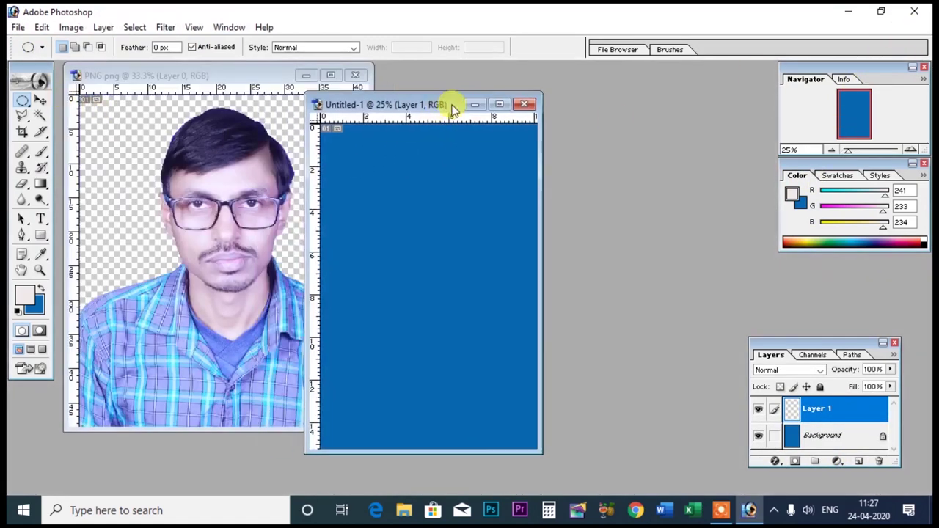
pyautogui.click(40, 100)
pyautogui.click(127, 152)
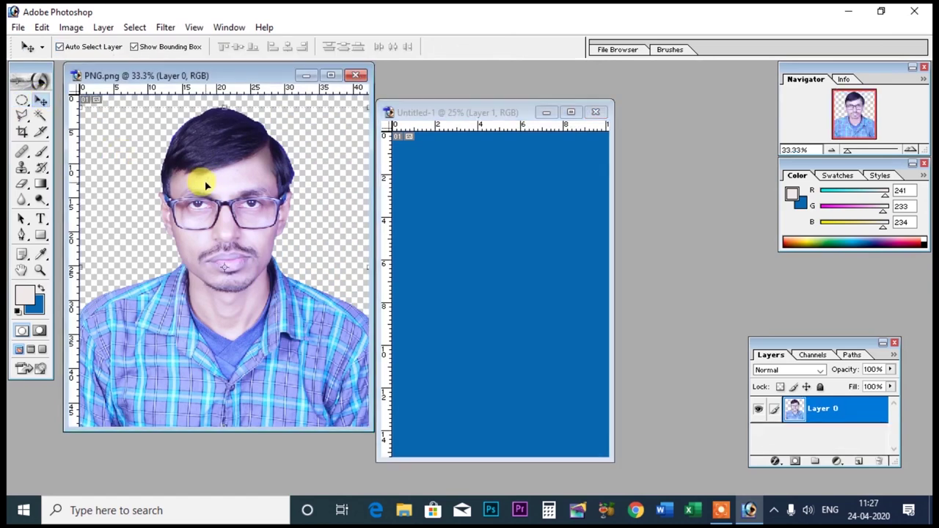
pyautogui.moveTo(207, 185)
pyautogui.mouseDown()
pyautogui.moveTo(524, 279)
pyautogui.moveTo(462, 286)
pyautogui.mouseUp()
pyautogui.scroll(-1, 896, 426)
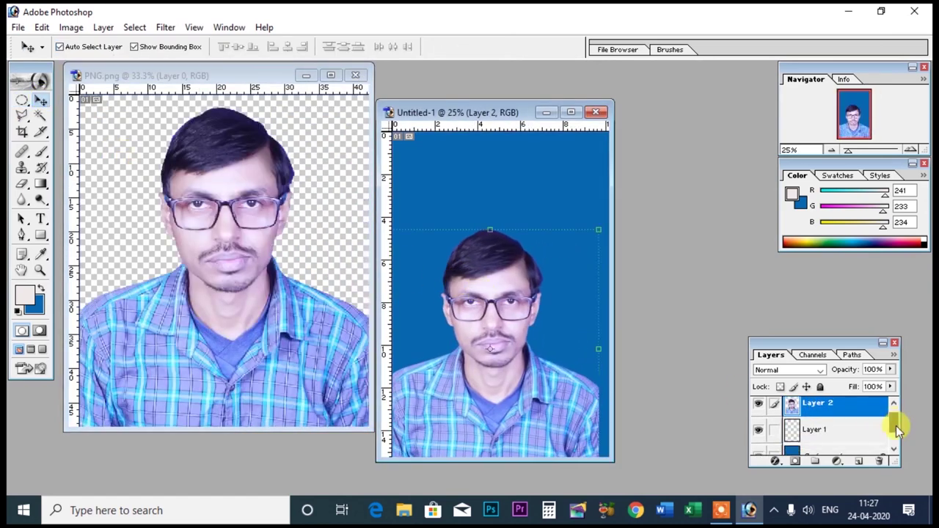
pyautogui.moveTo(896, 426); pyautogui.dragTo(892, 440)
# - Apply the Blue Omni Lighting Effects style to the Background layer, then undo to compare
pyautogui.click(794, 442)
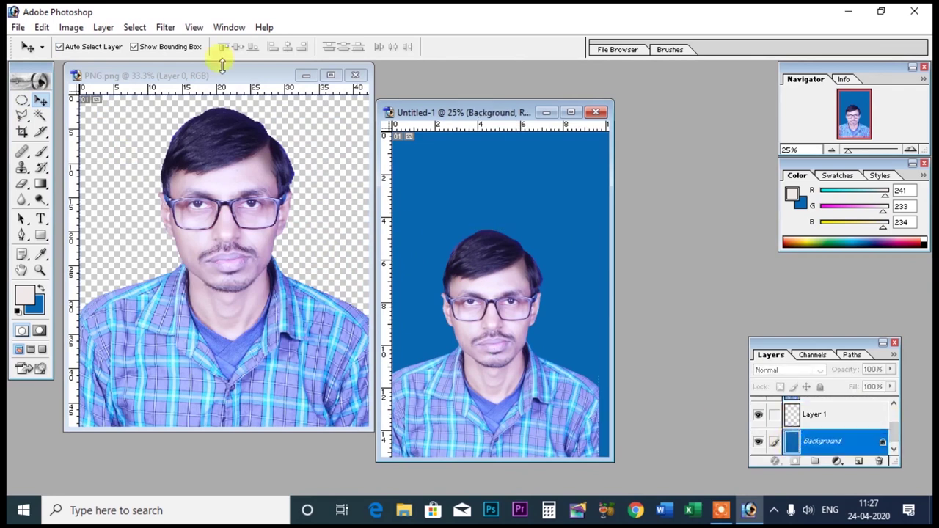
pyautogui.click(171, 30)
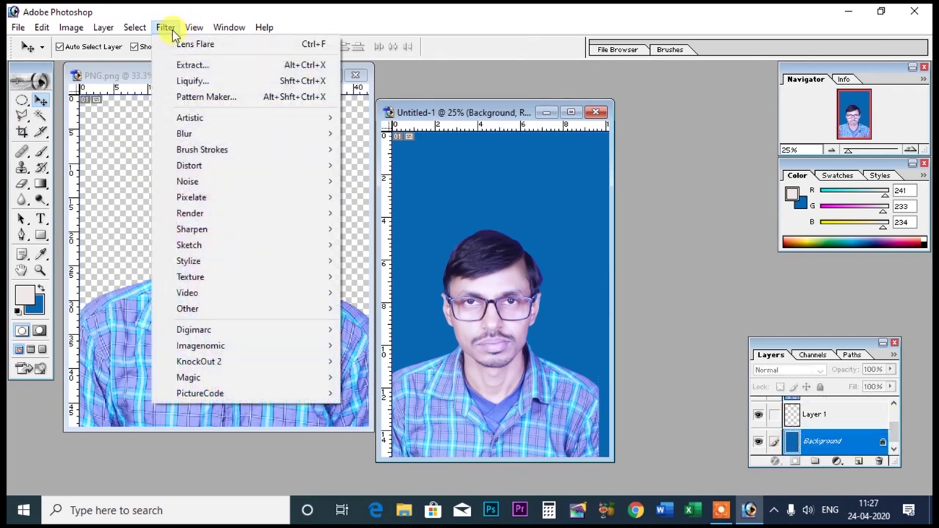
pyautogui.moveTo(242, 213)
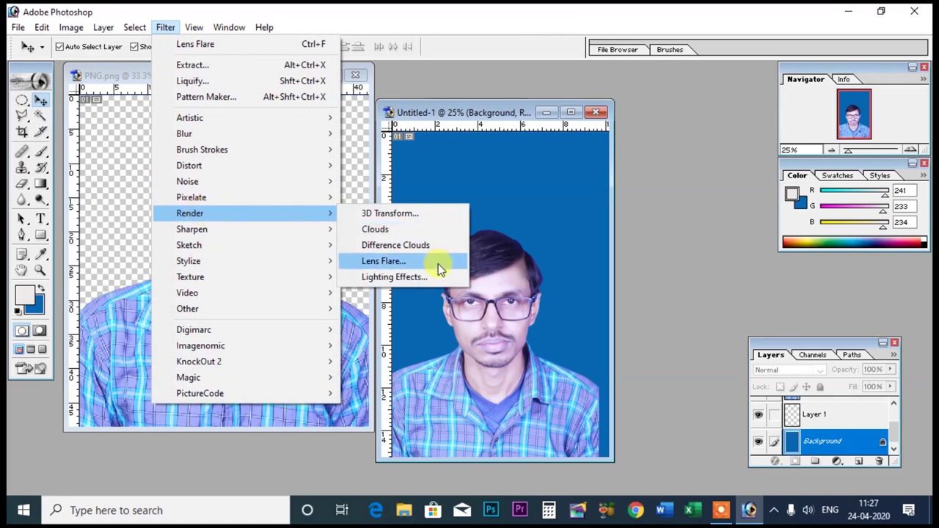
pyautogui.click(394, 277)
pyautogui.click(538, 143)
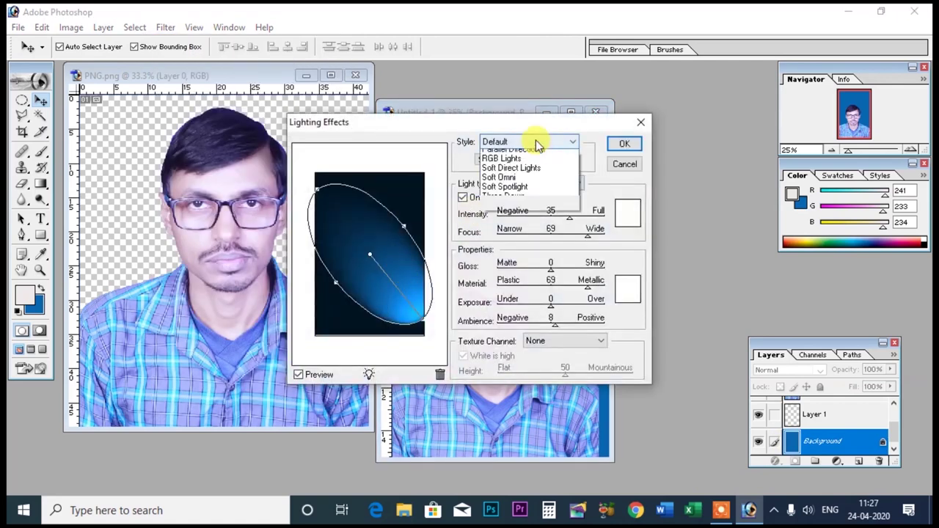
pyautogui.click(518, 162)
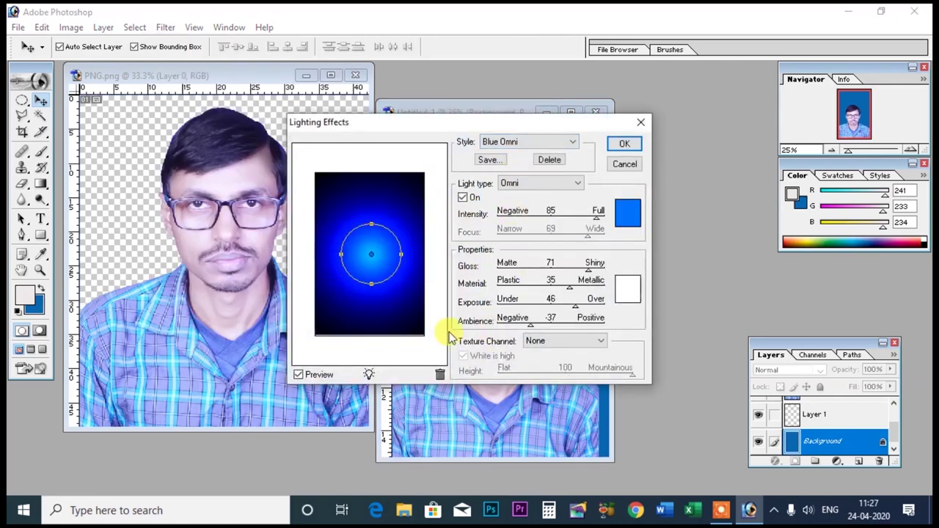
pyautogui.click(623, 144)
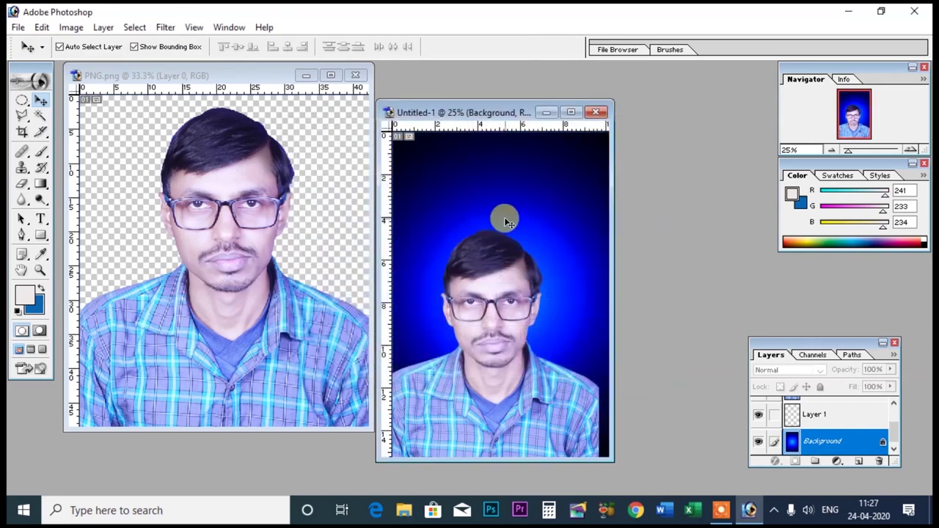
pyautogui.hotkey('ctrl', 'z')
pyautogui.hotkey('ctrl', 'z')
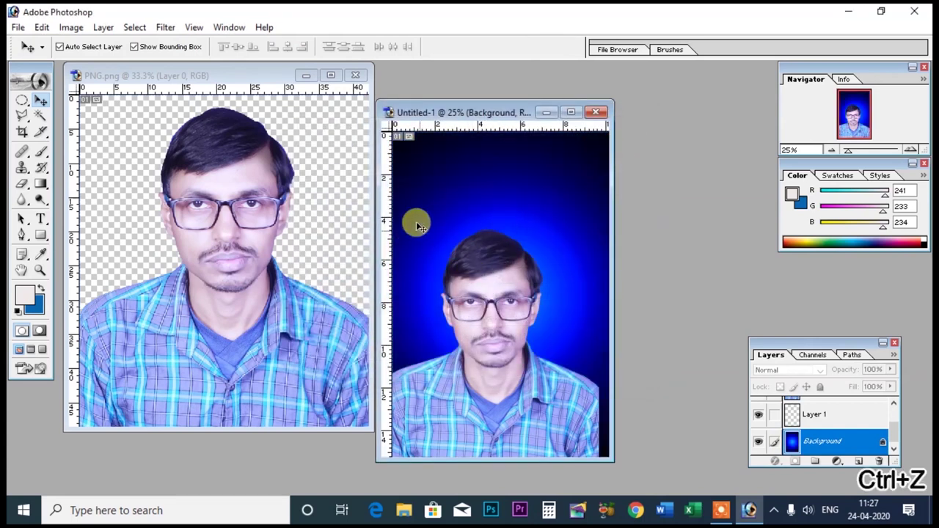
pyautogui.click(571, 113)
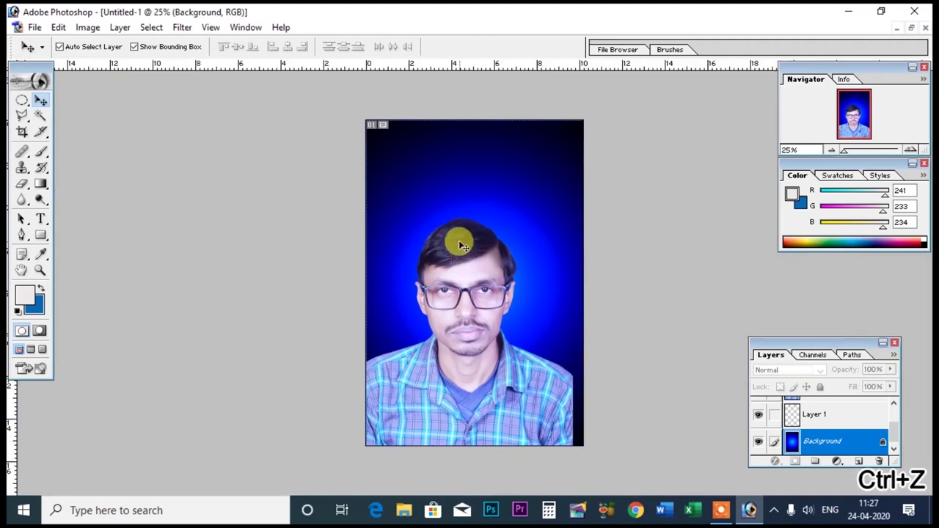
pyautogui.click(473, 295)
pyautogui.click(479, 330)
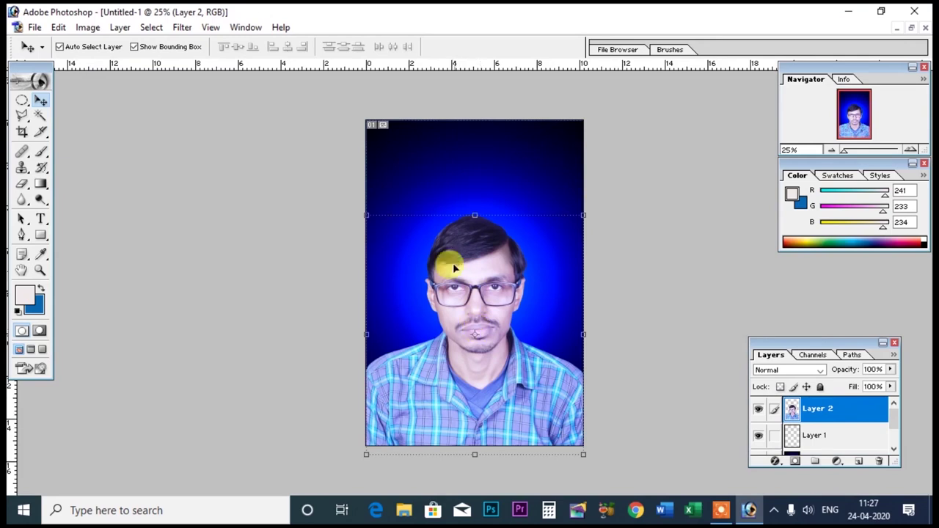
pyautogui.click(151, 27)
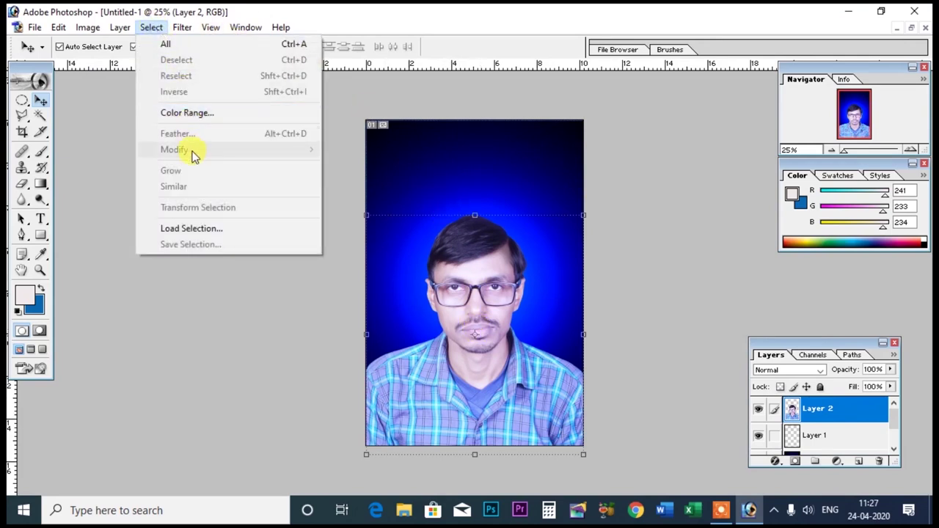
pyautogui.moveTo(207, 213)
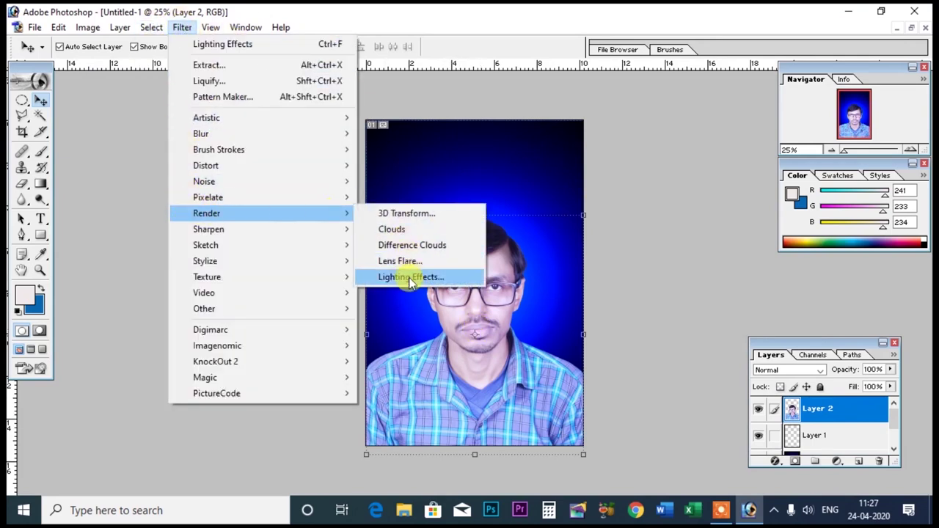
pyautogui.click(410, 278)
pyautogui.click(515, 144)
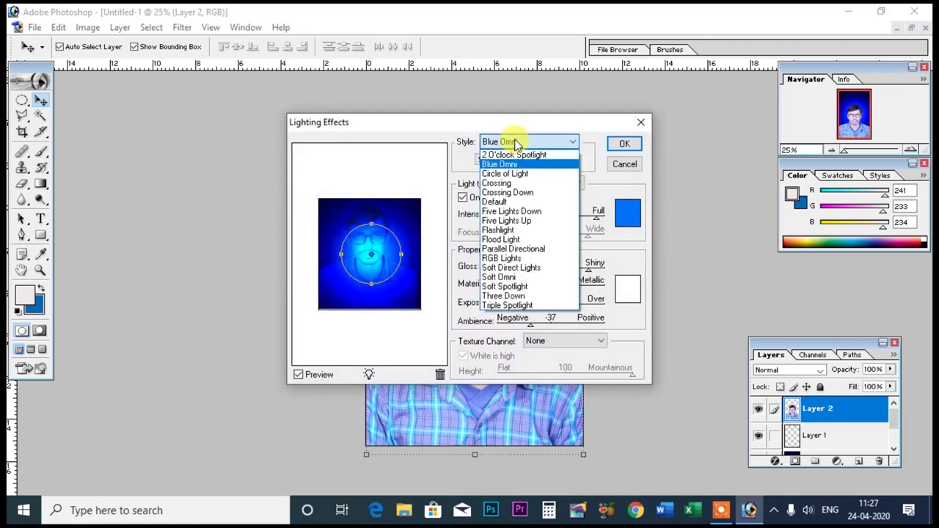
pyautogui.click(536, 185)
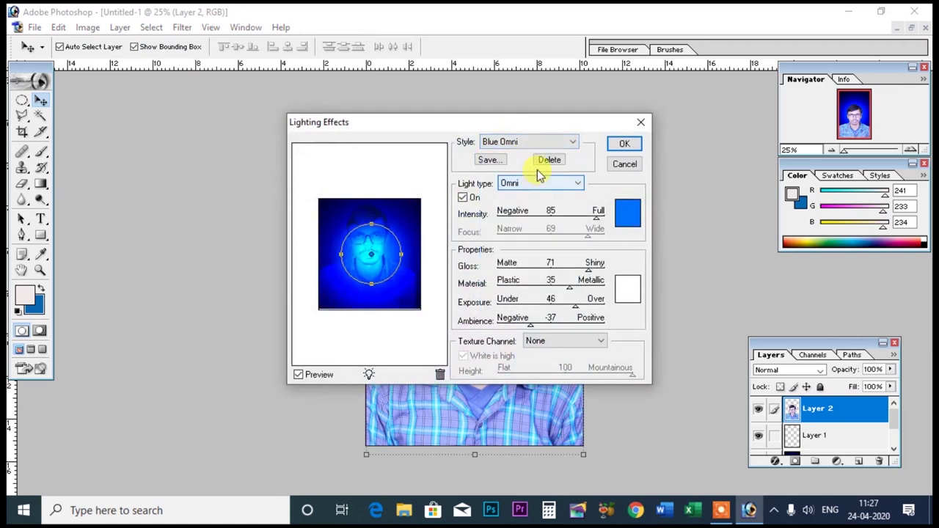
pyautogui.click(641, 122)
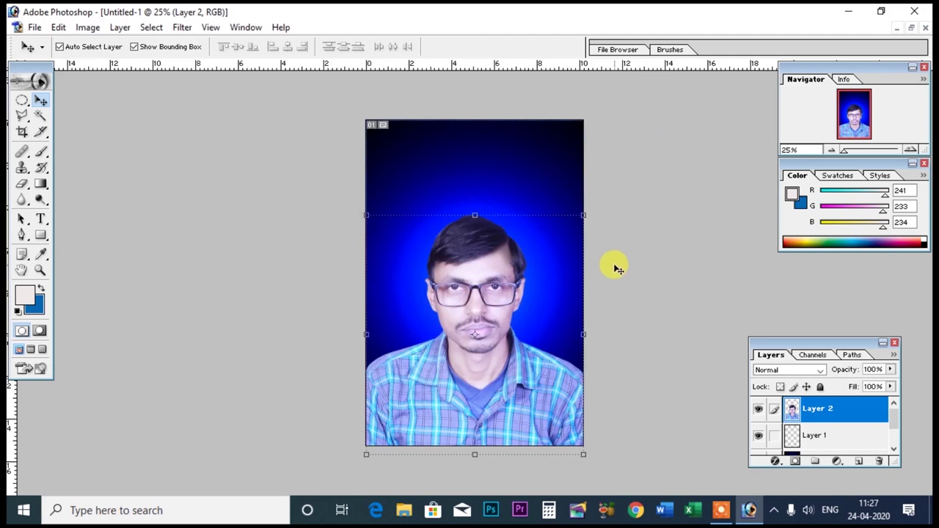
pyautogui.click(719, 510)
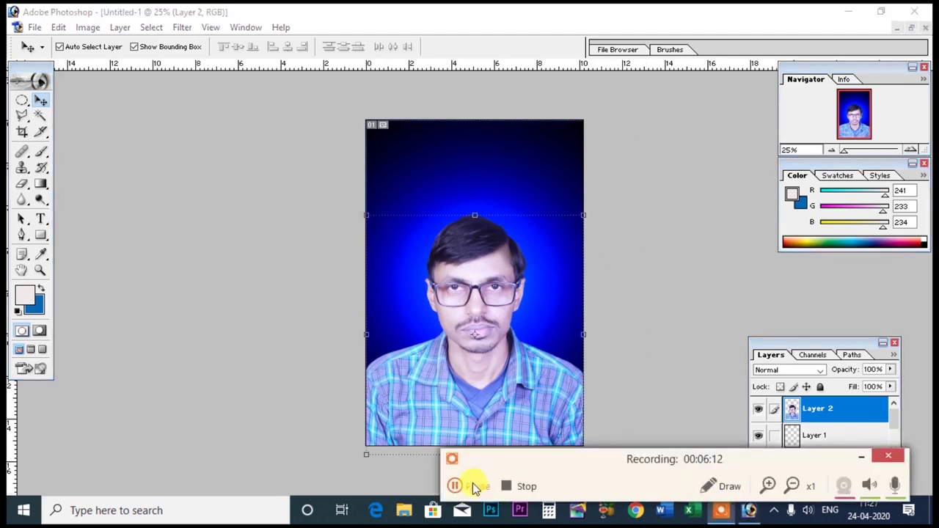
pyautogui.click(506, 485)
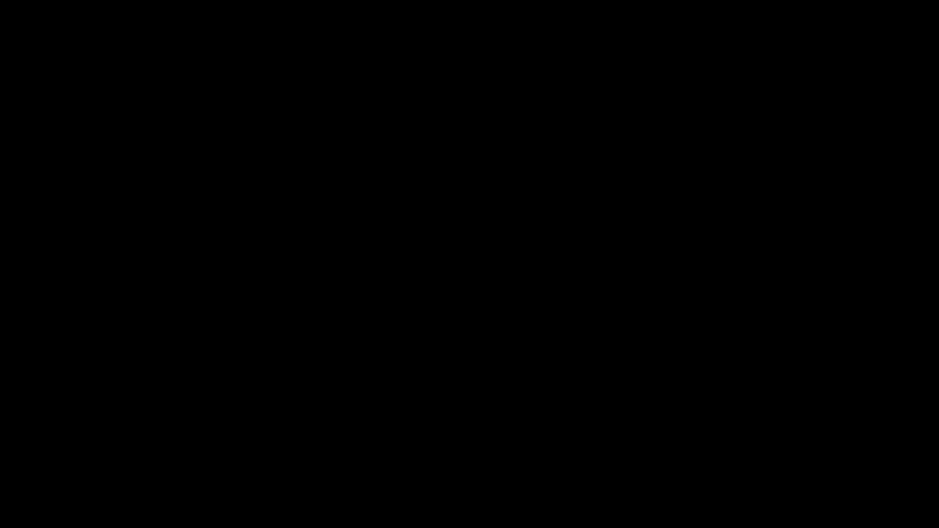